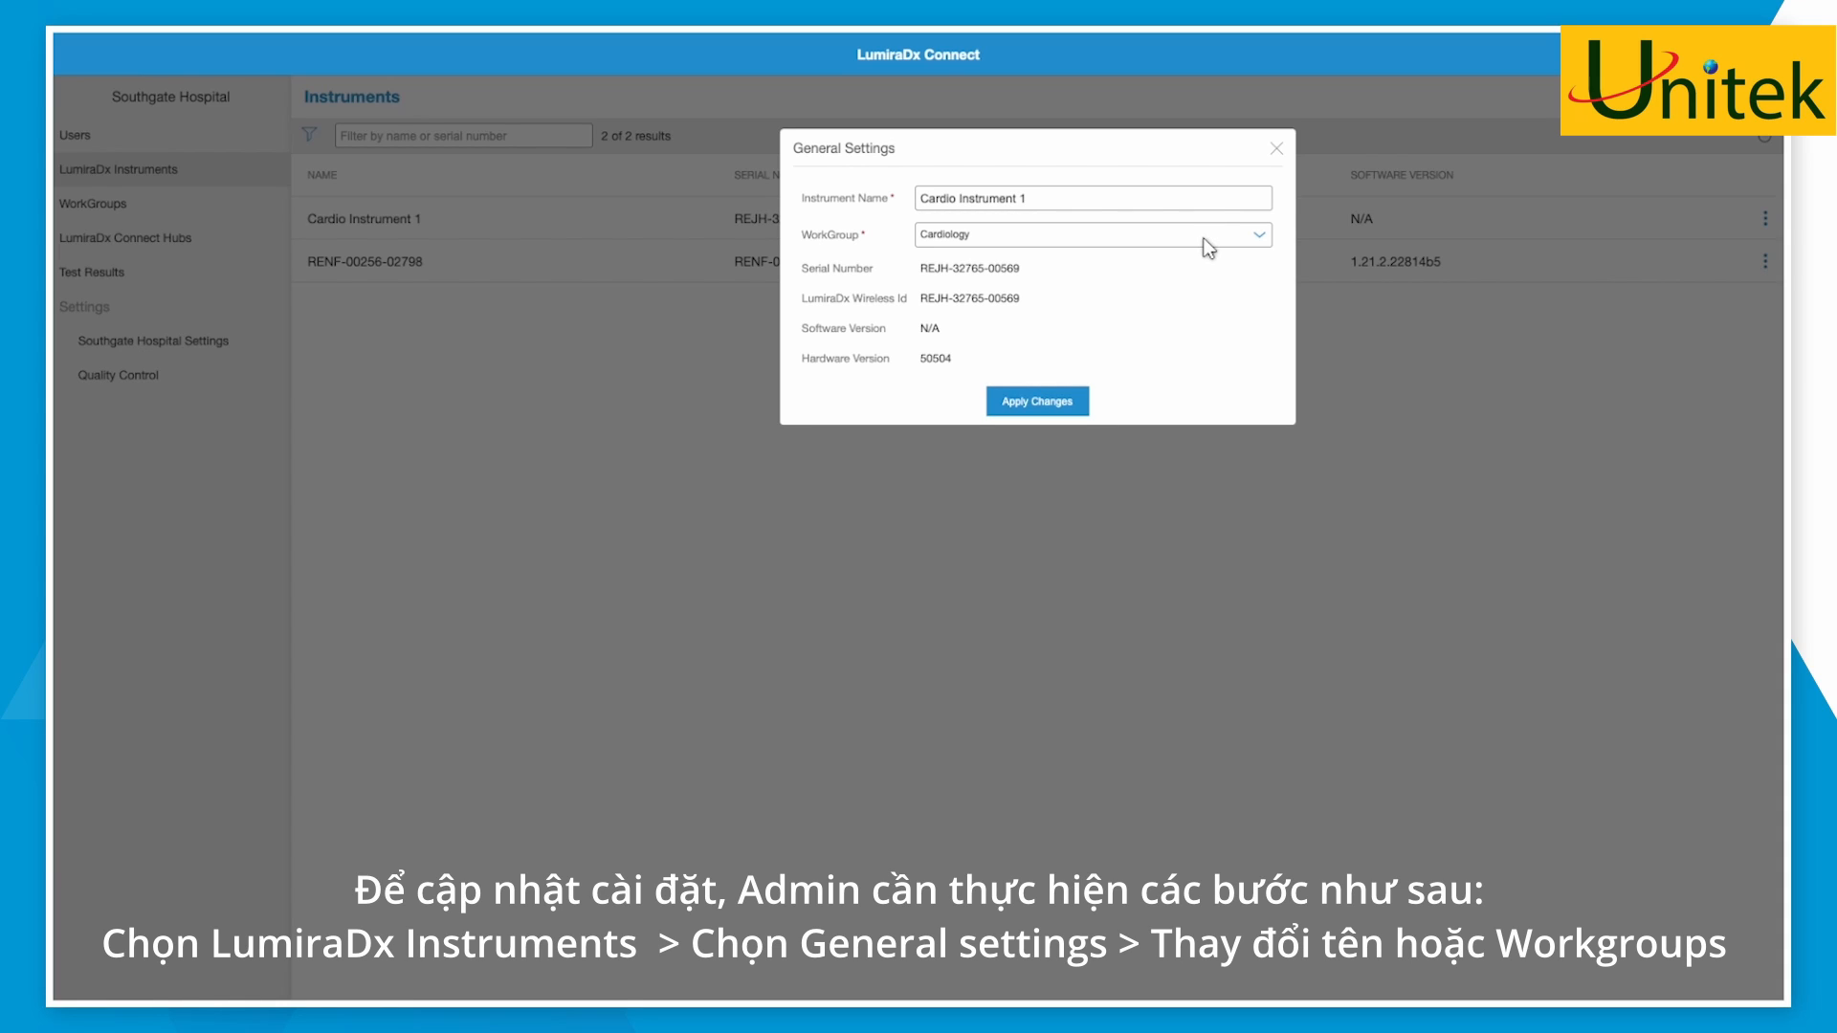
Apply the general settings of Cardio Instrument 1 with the Cardiology workgroup.
click(1085, 404)
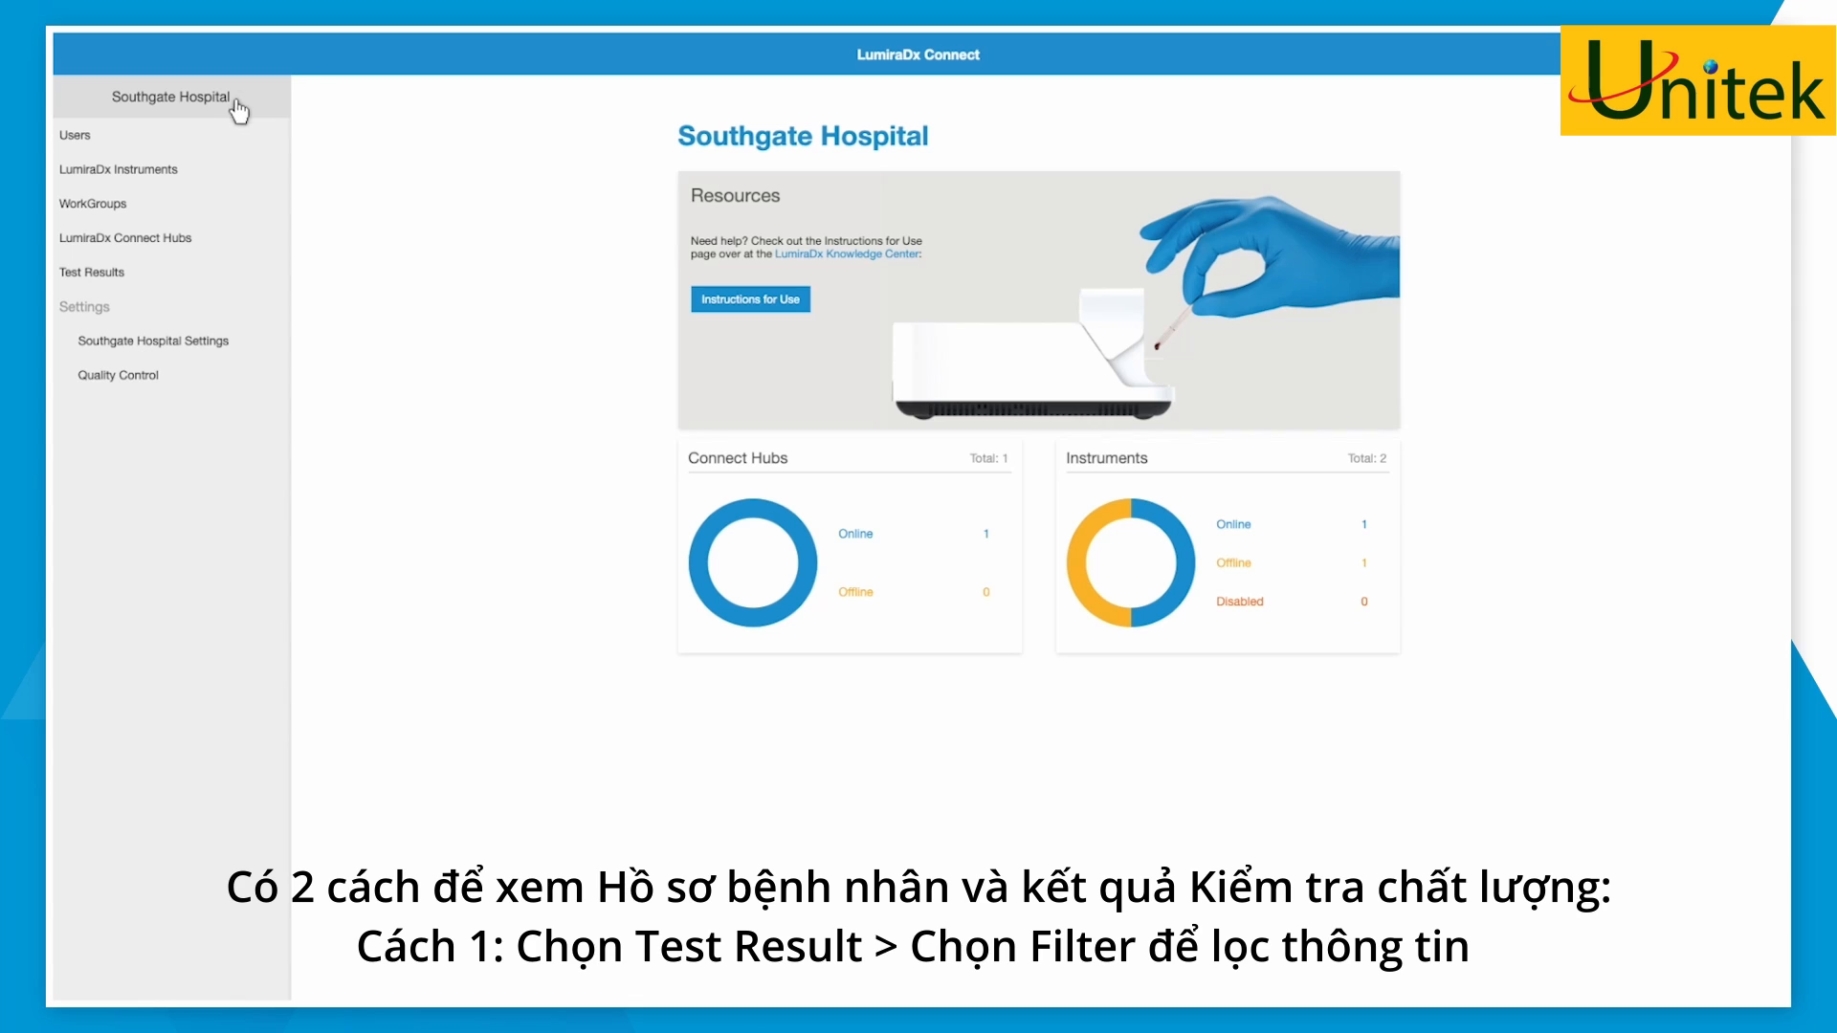
Filter the hospital's test results by the person's last name and the instrument's serial number.
click(134, 275)
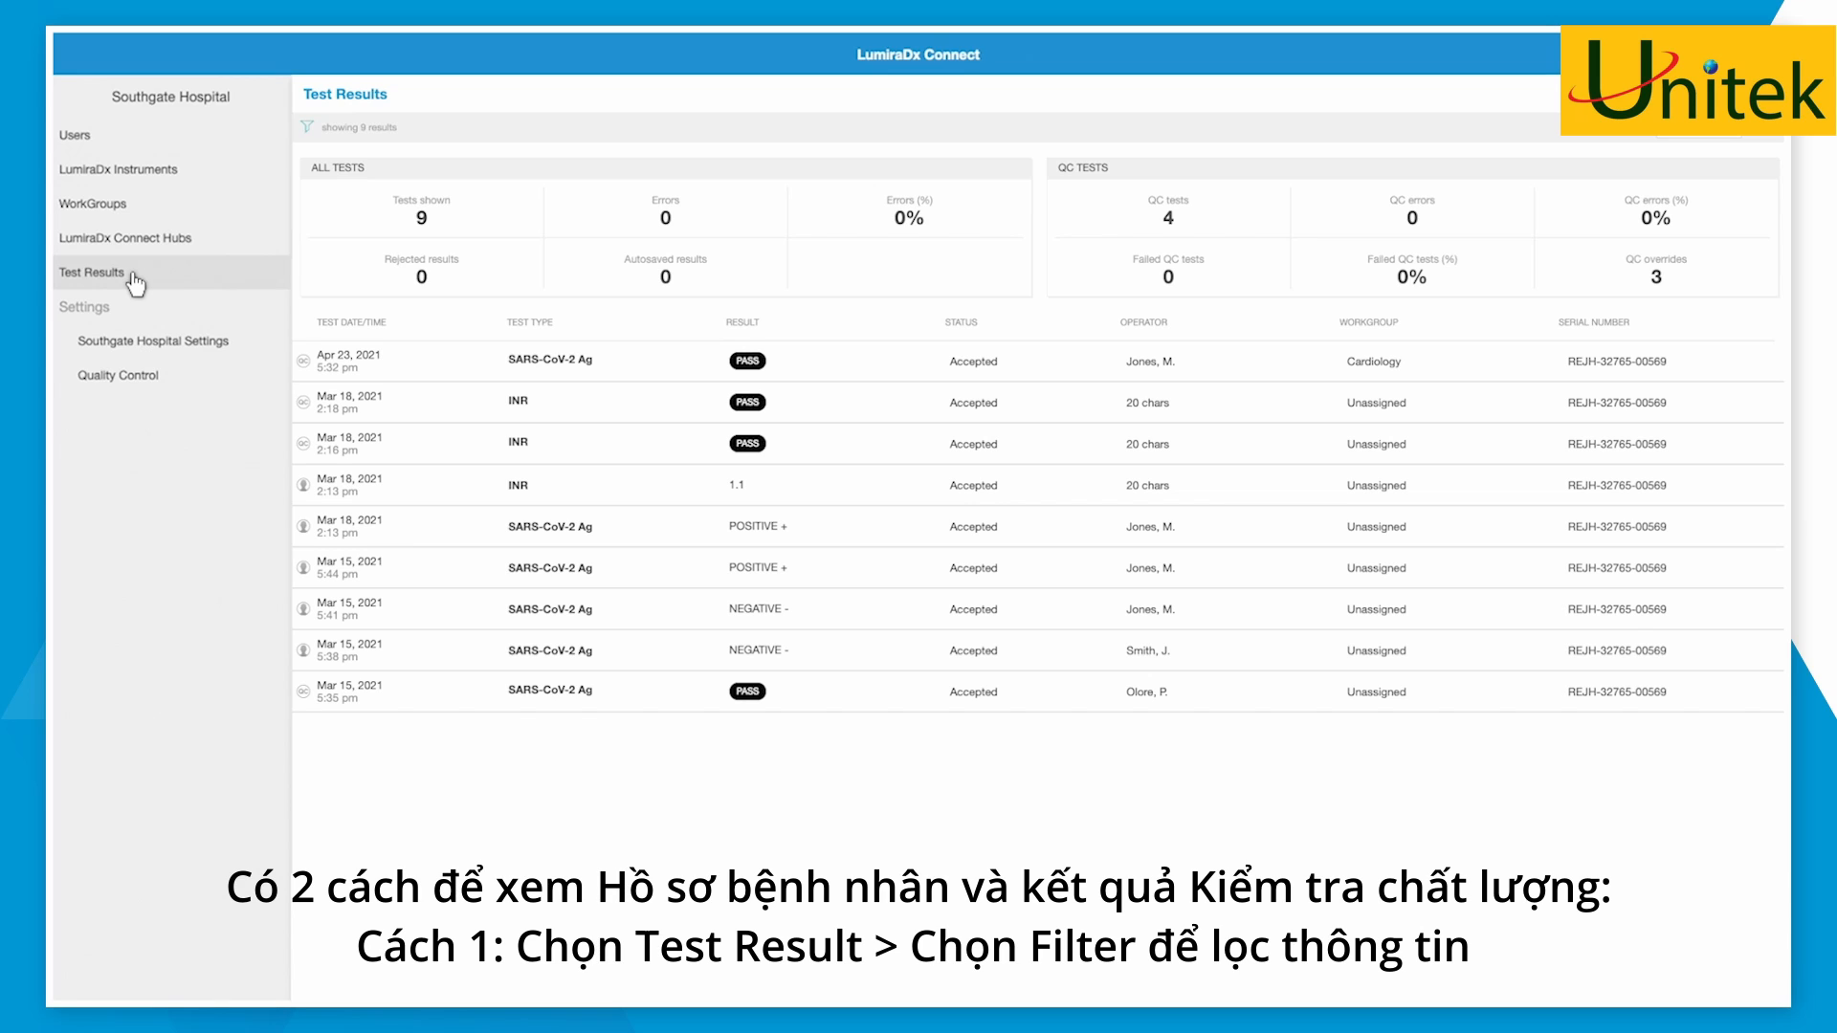
click(308, 127)
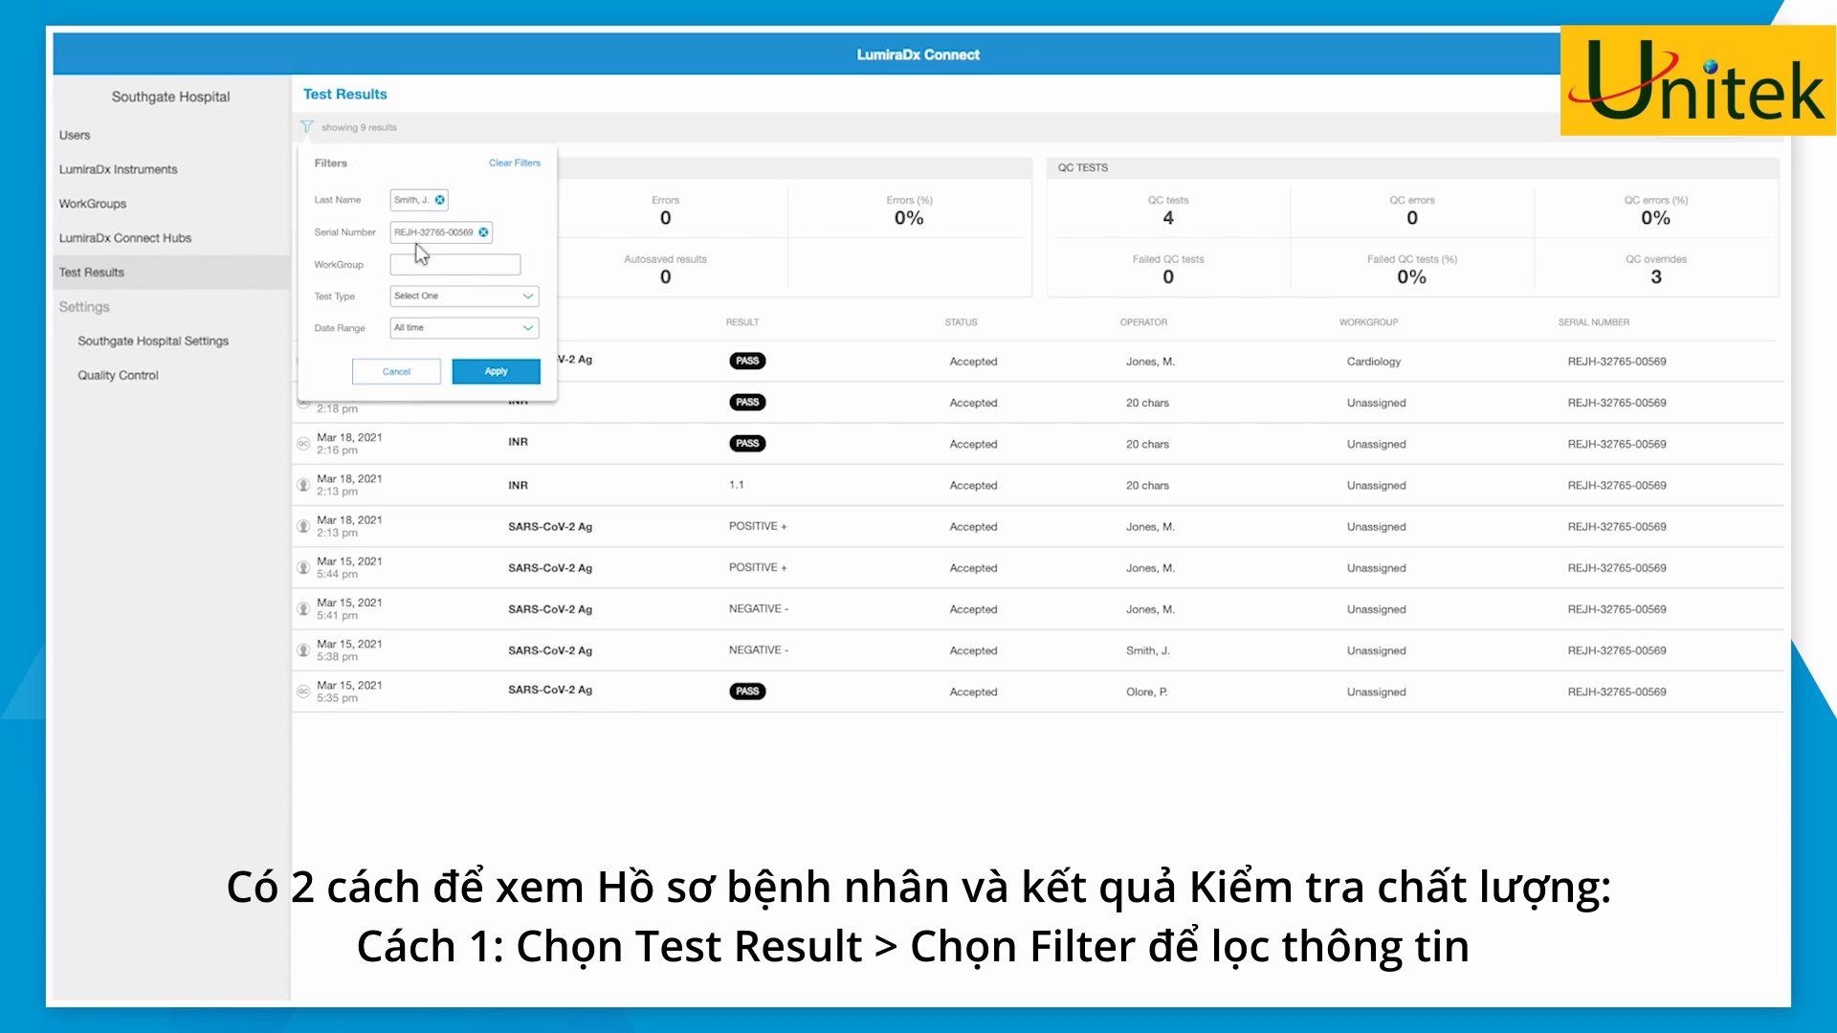
click(522, 373)
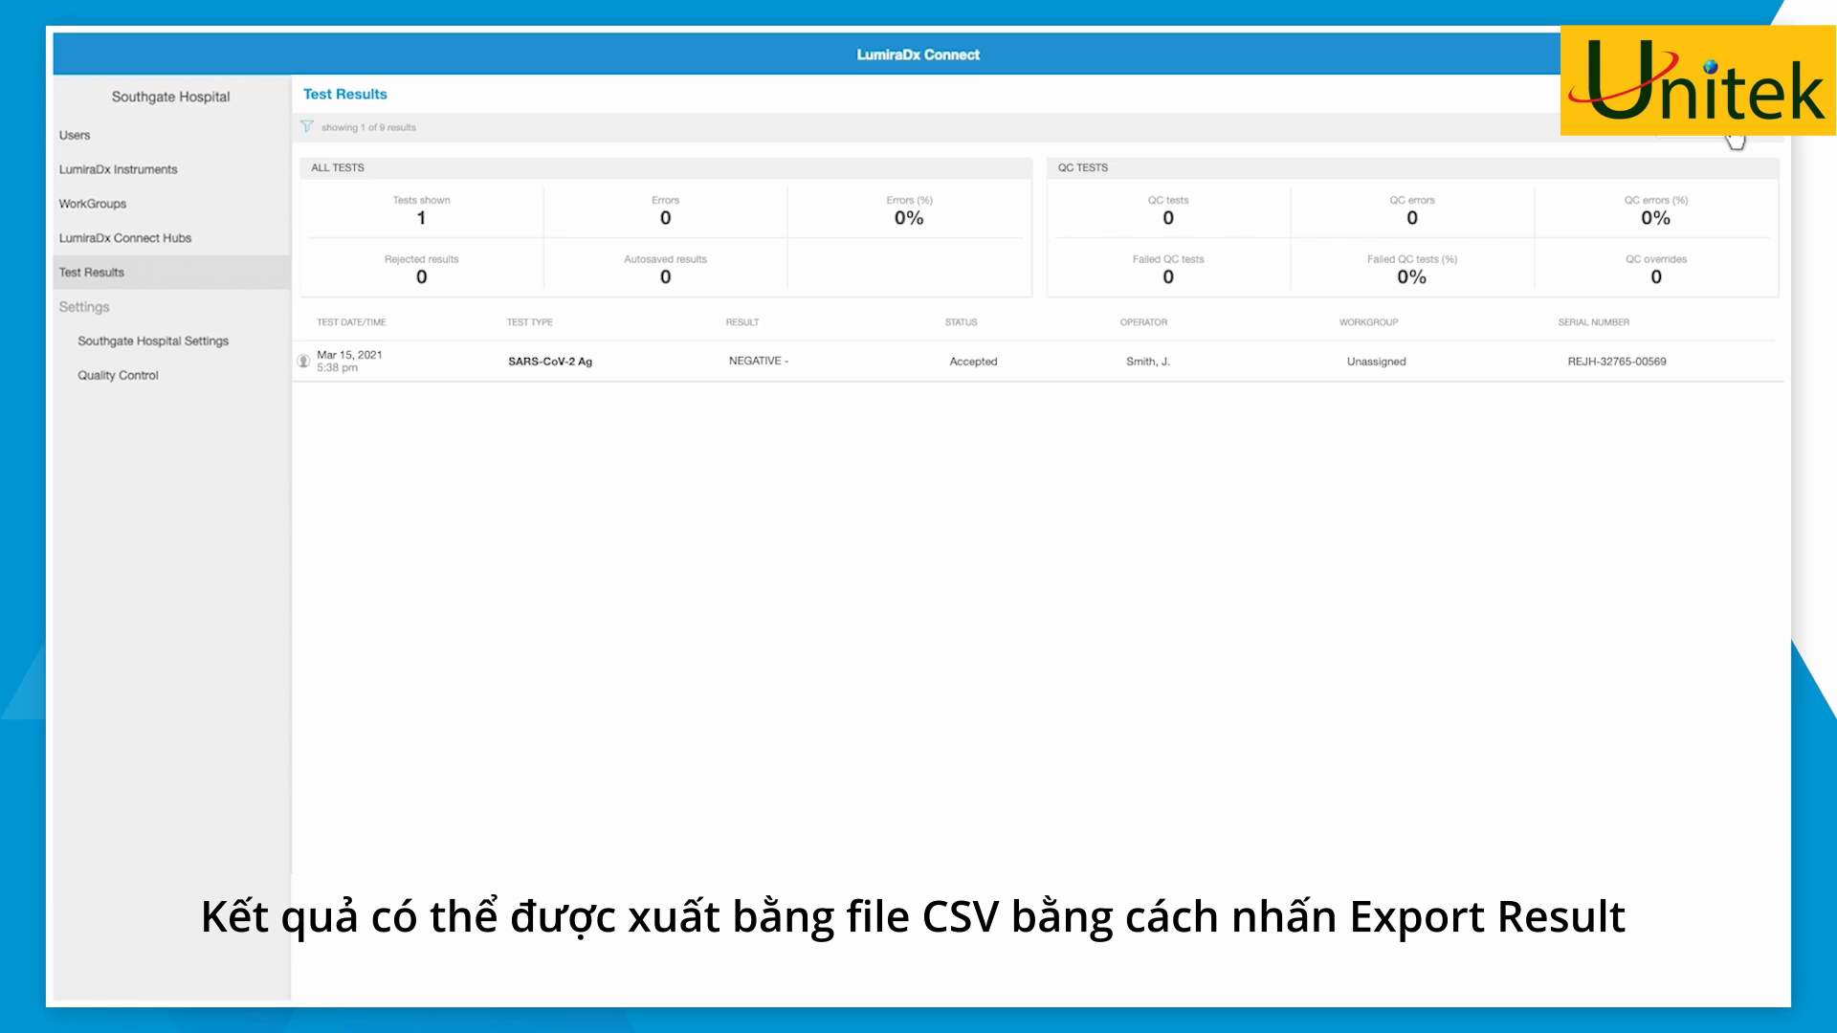
Open Cardio Instrument 1's test results and filter them to INR tests from Mar 18 2021 to May 13 2021.
click(190, 177)
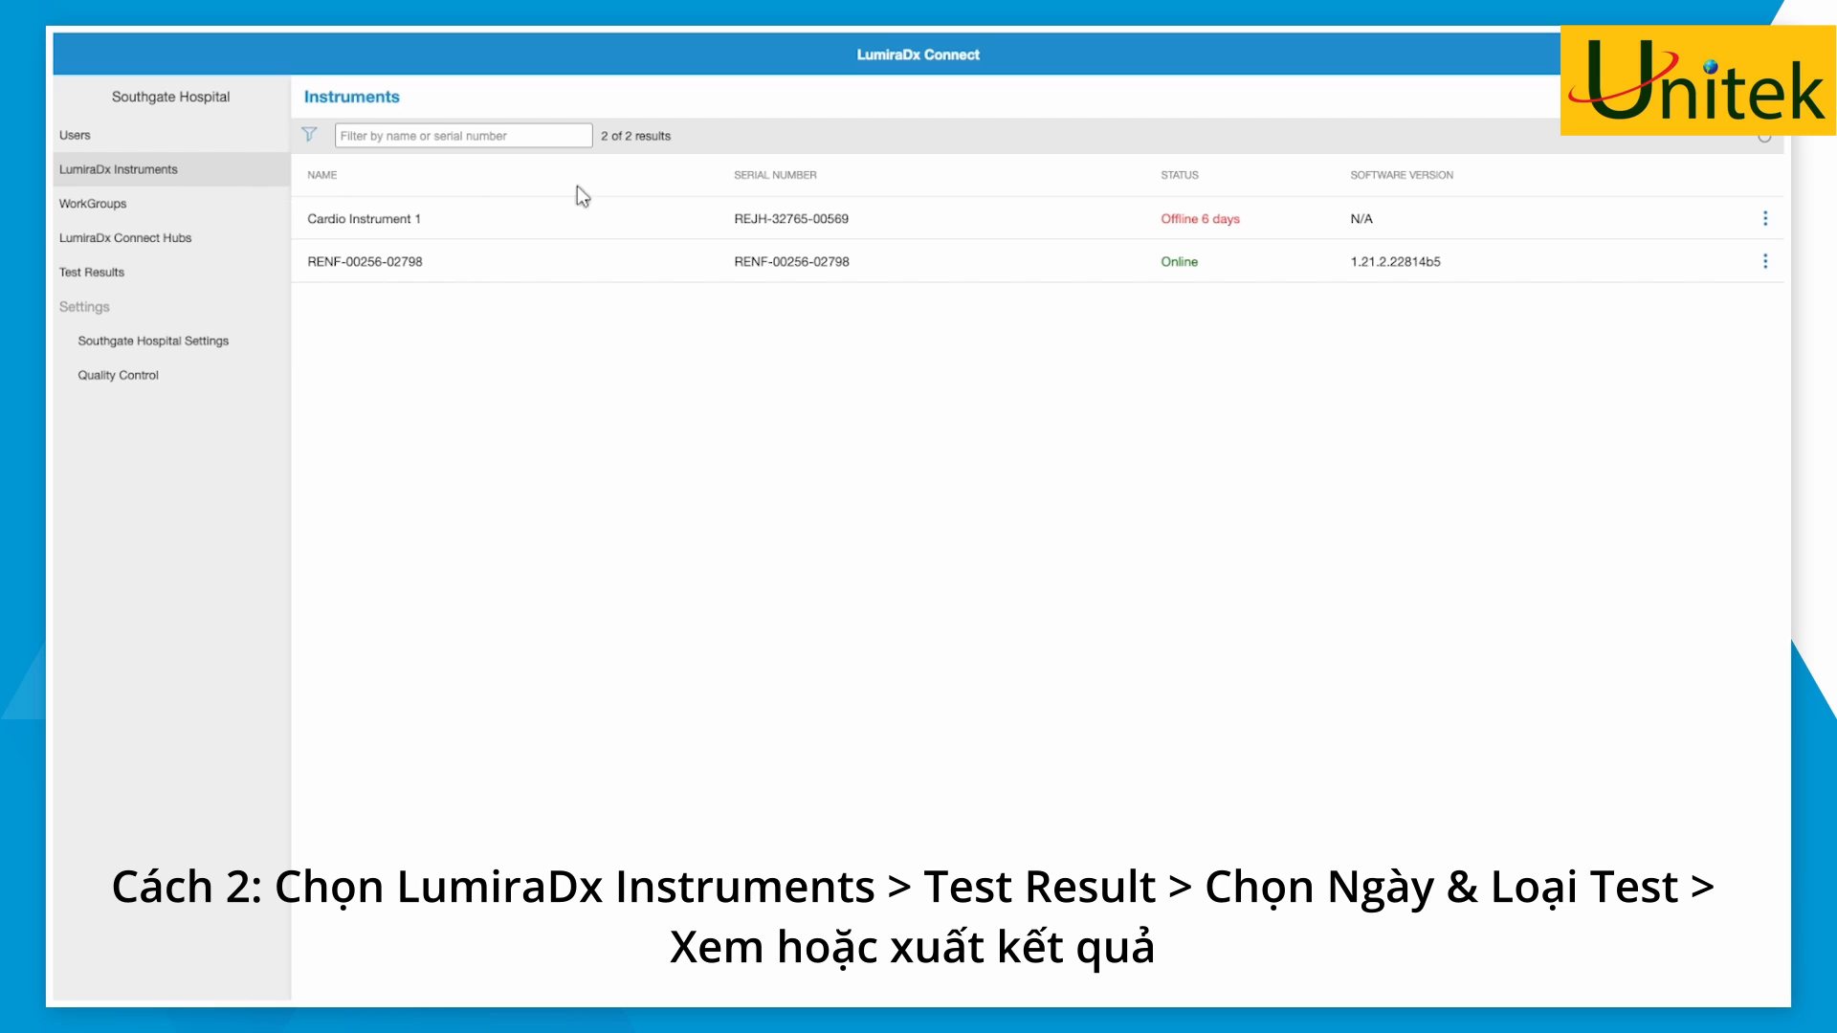
click(1766, 219)
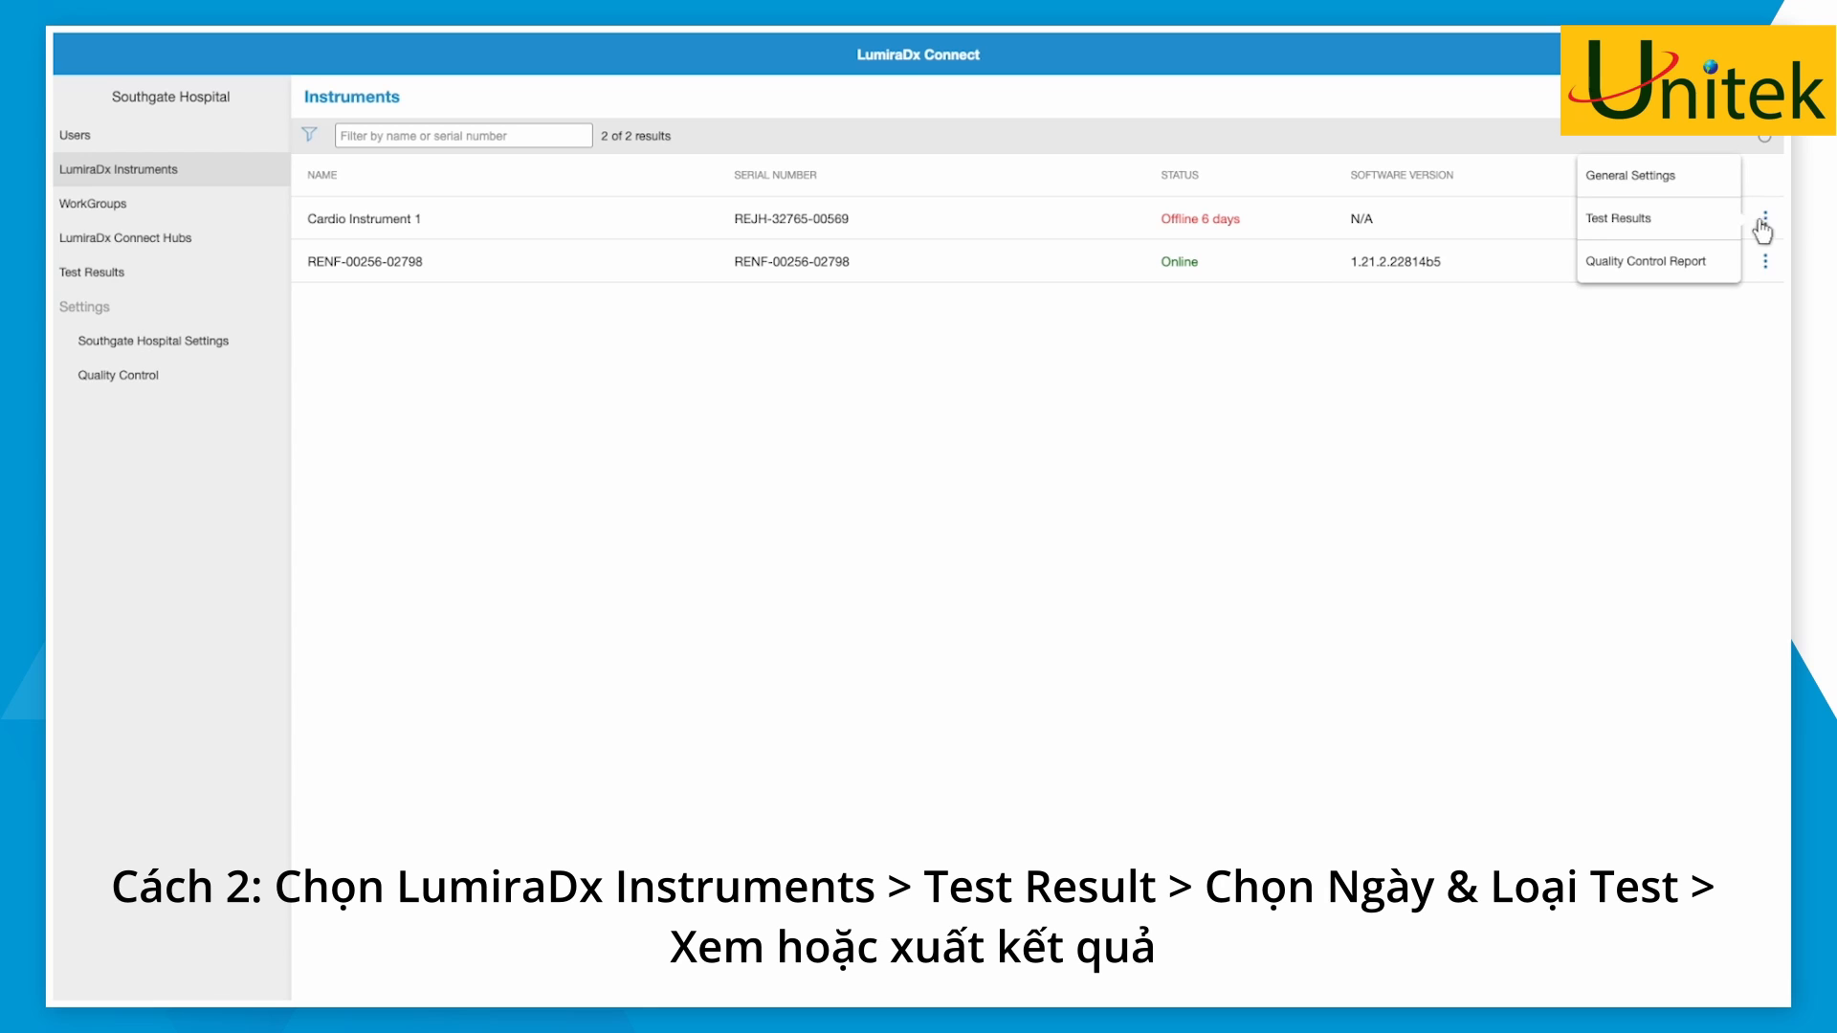
click(1663, 221)
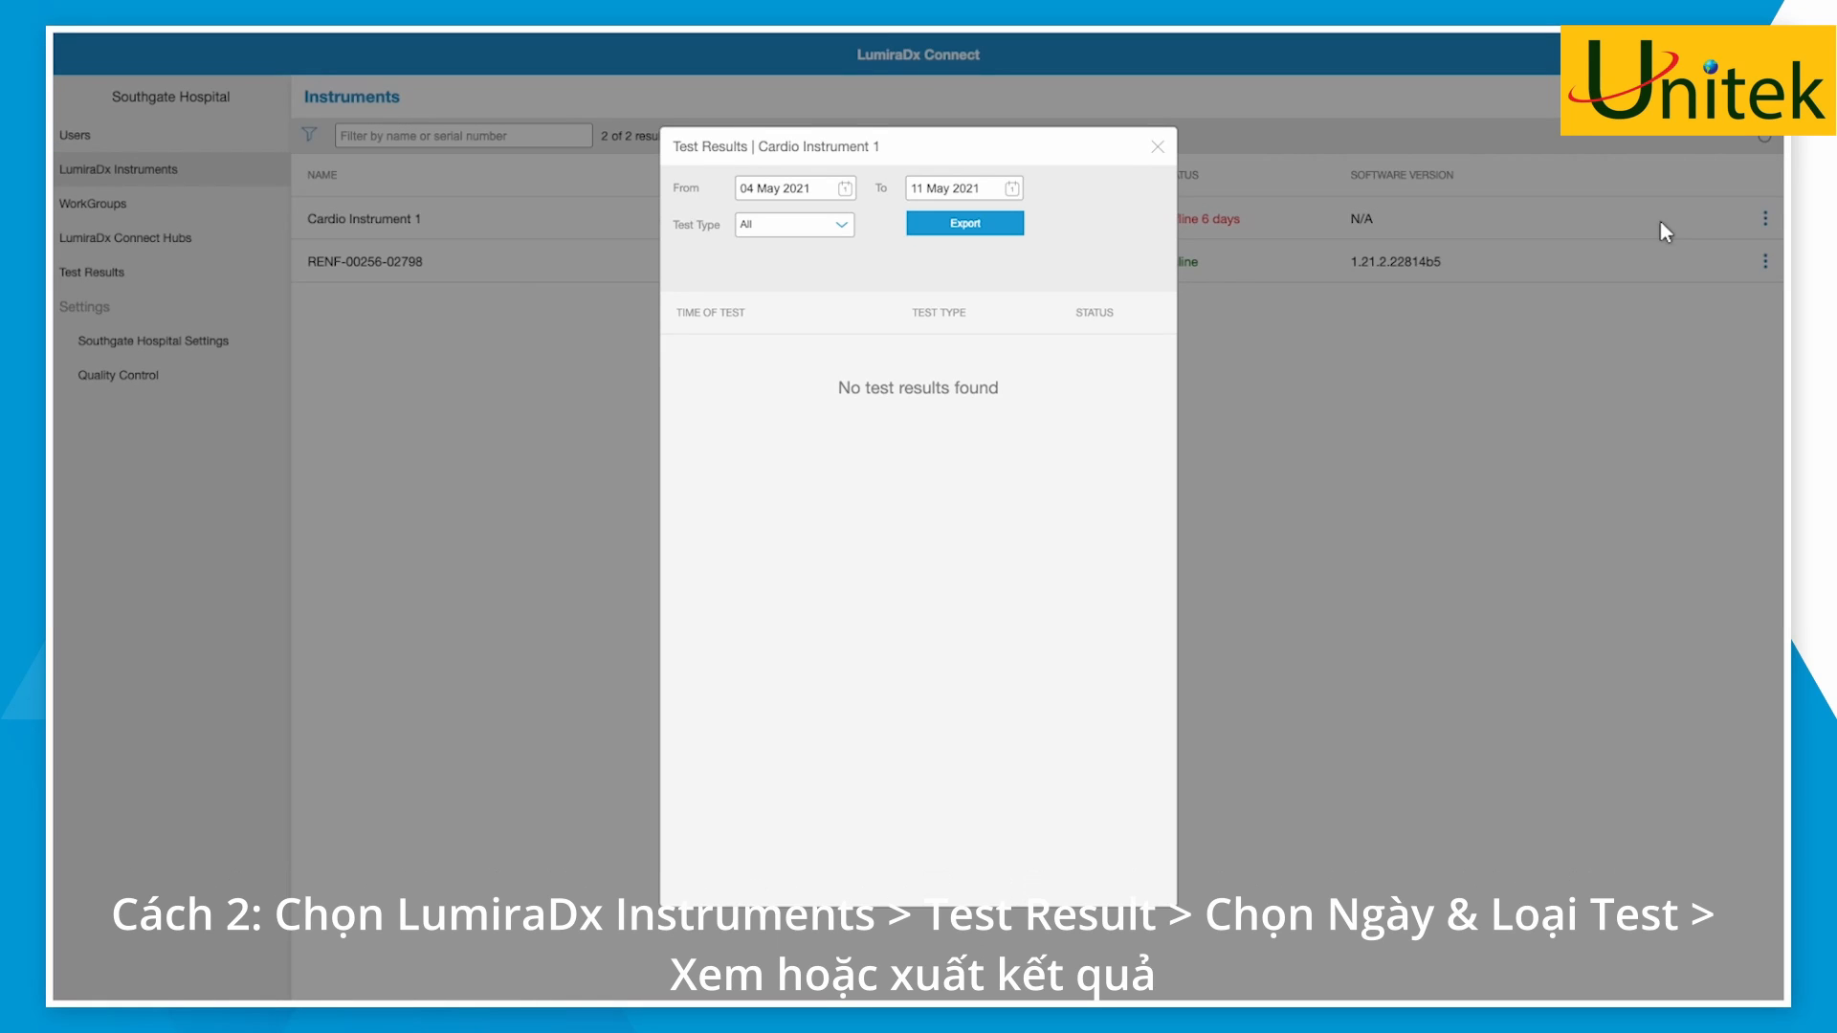
click(814, 188)
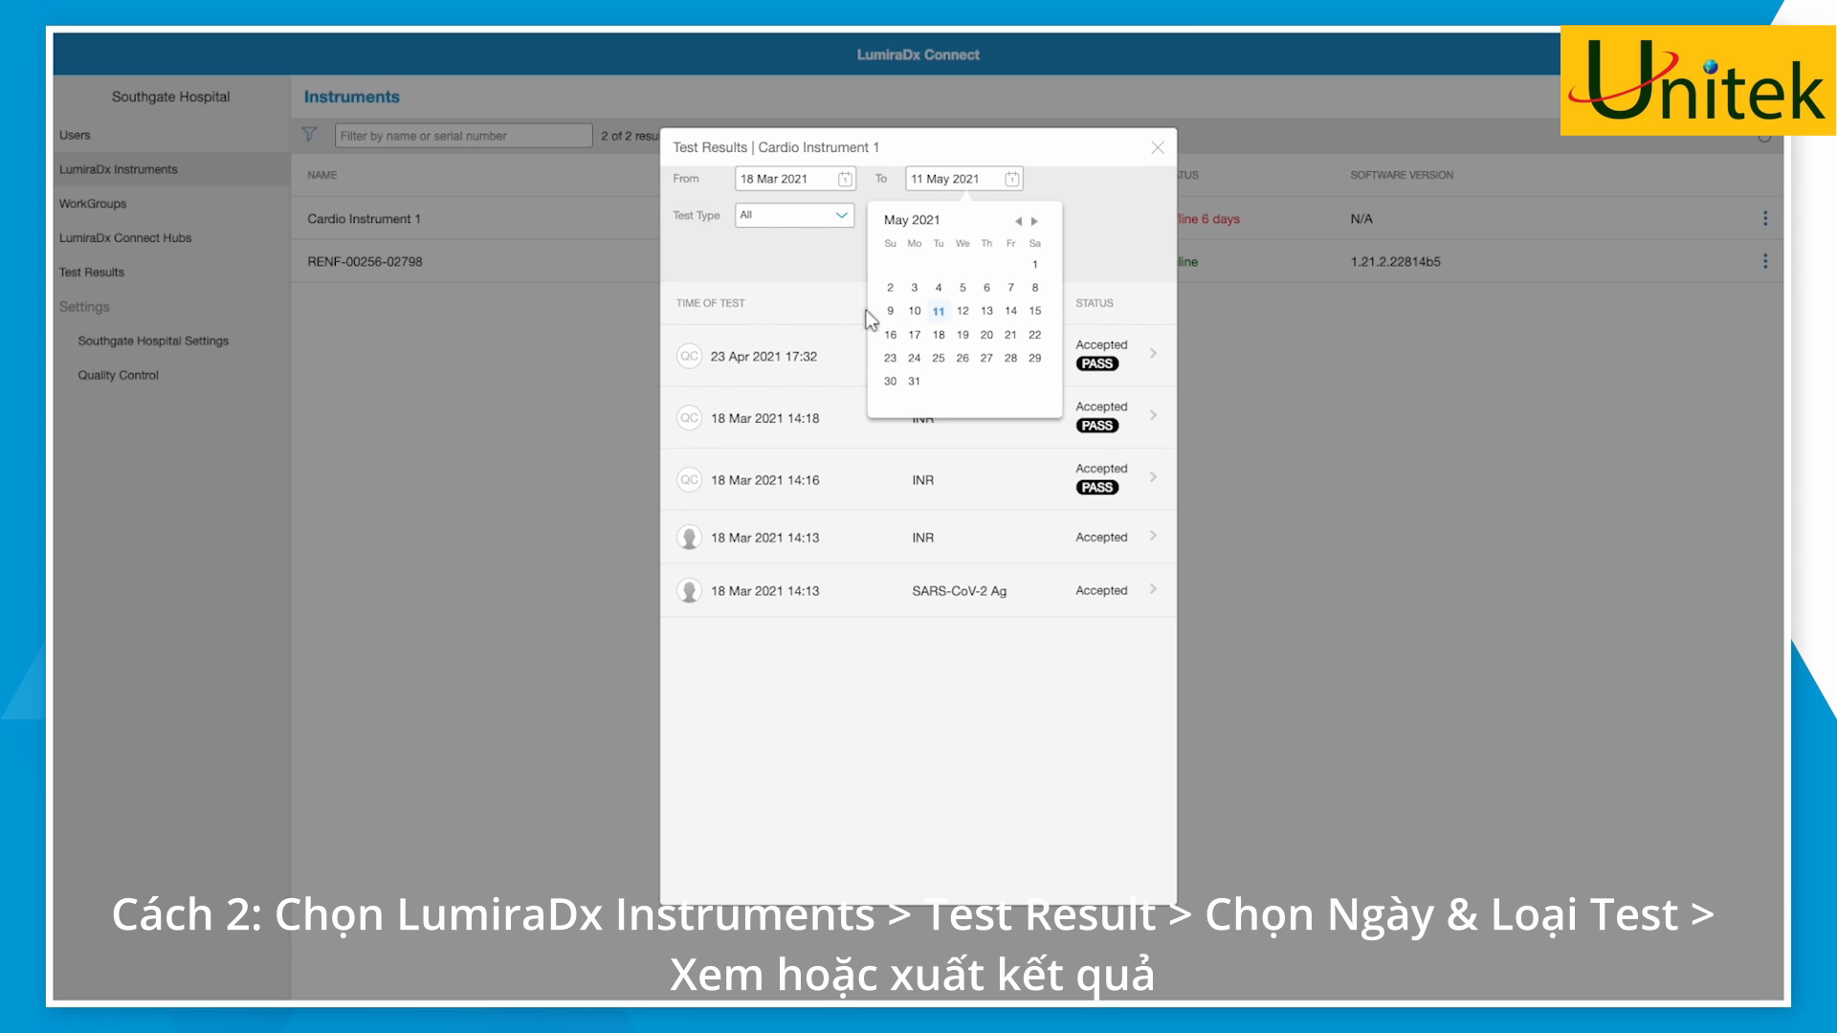
click(985, 310)
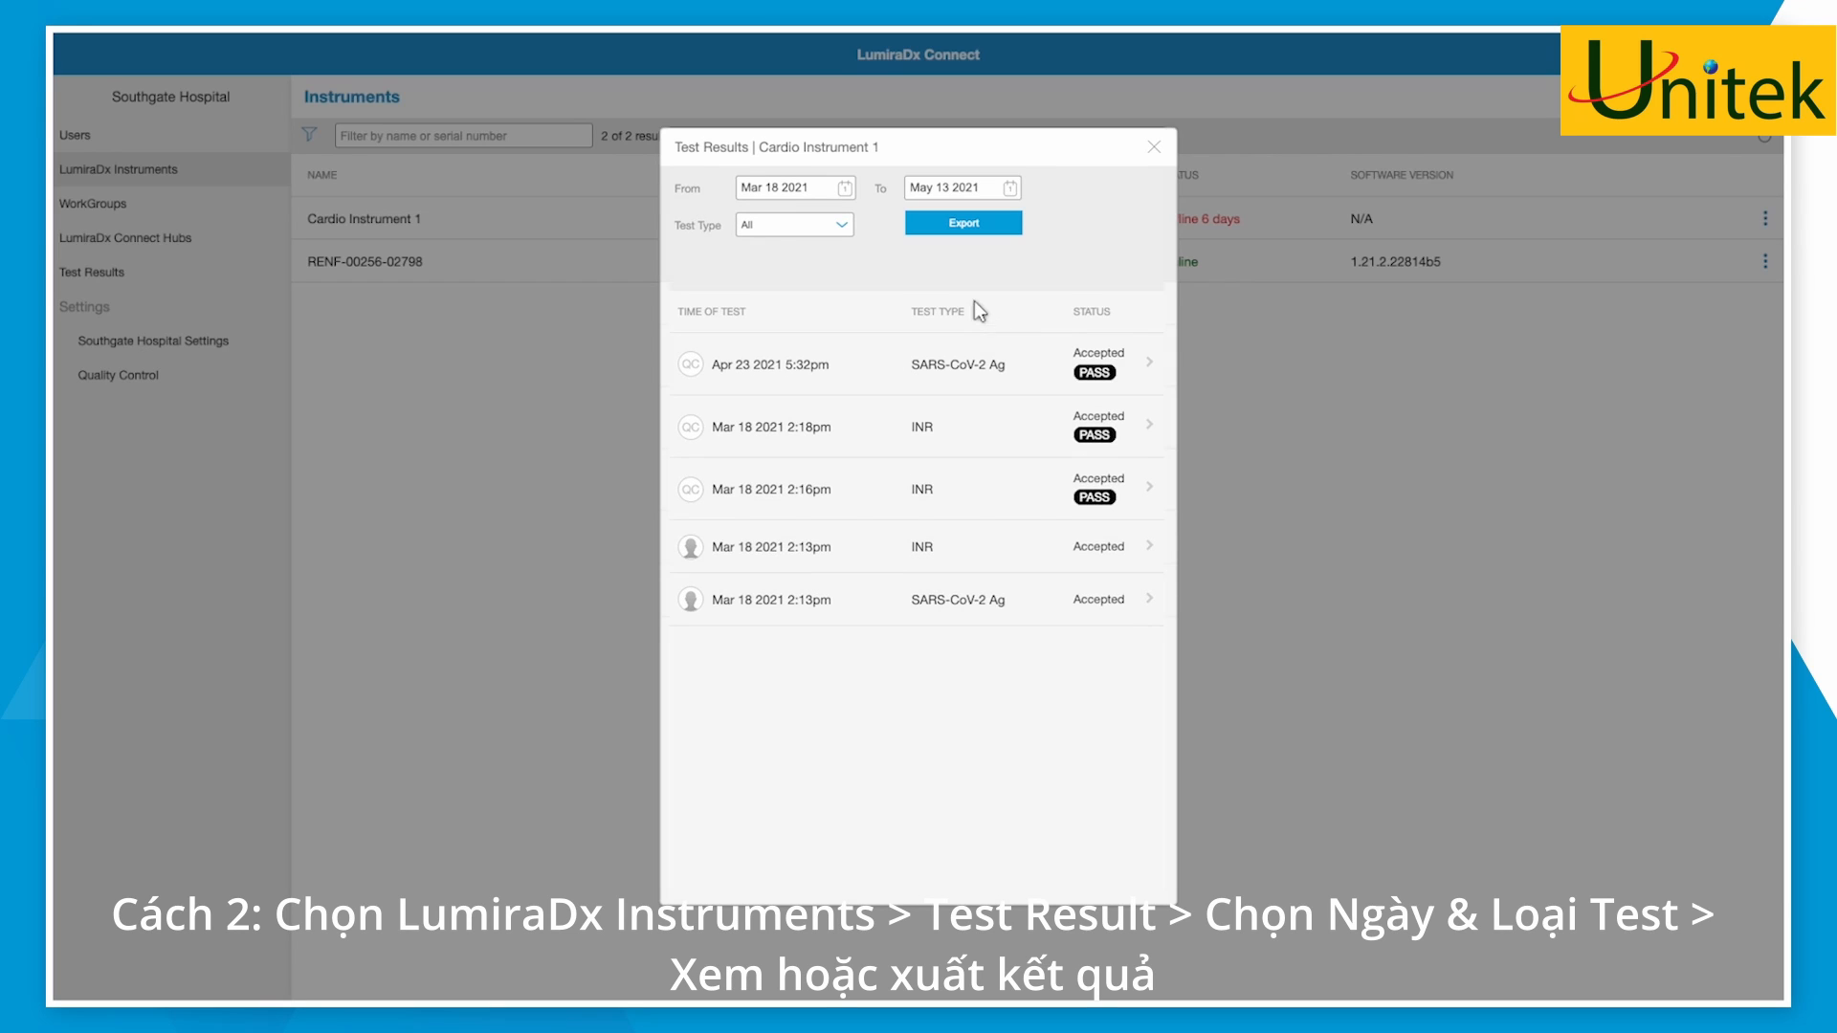
click(843, 226)
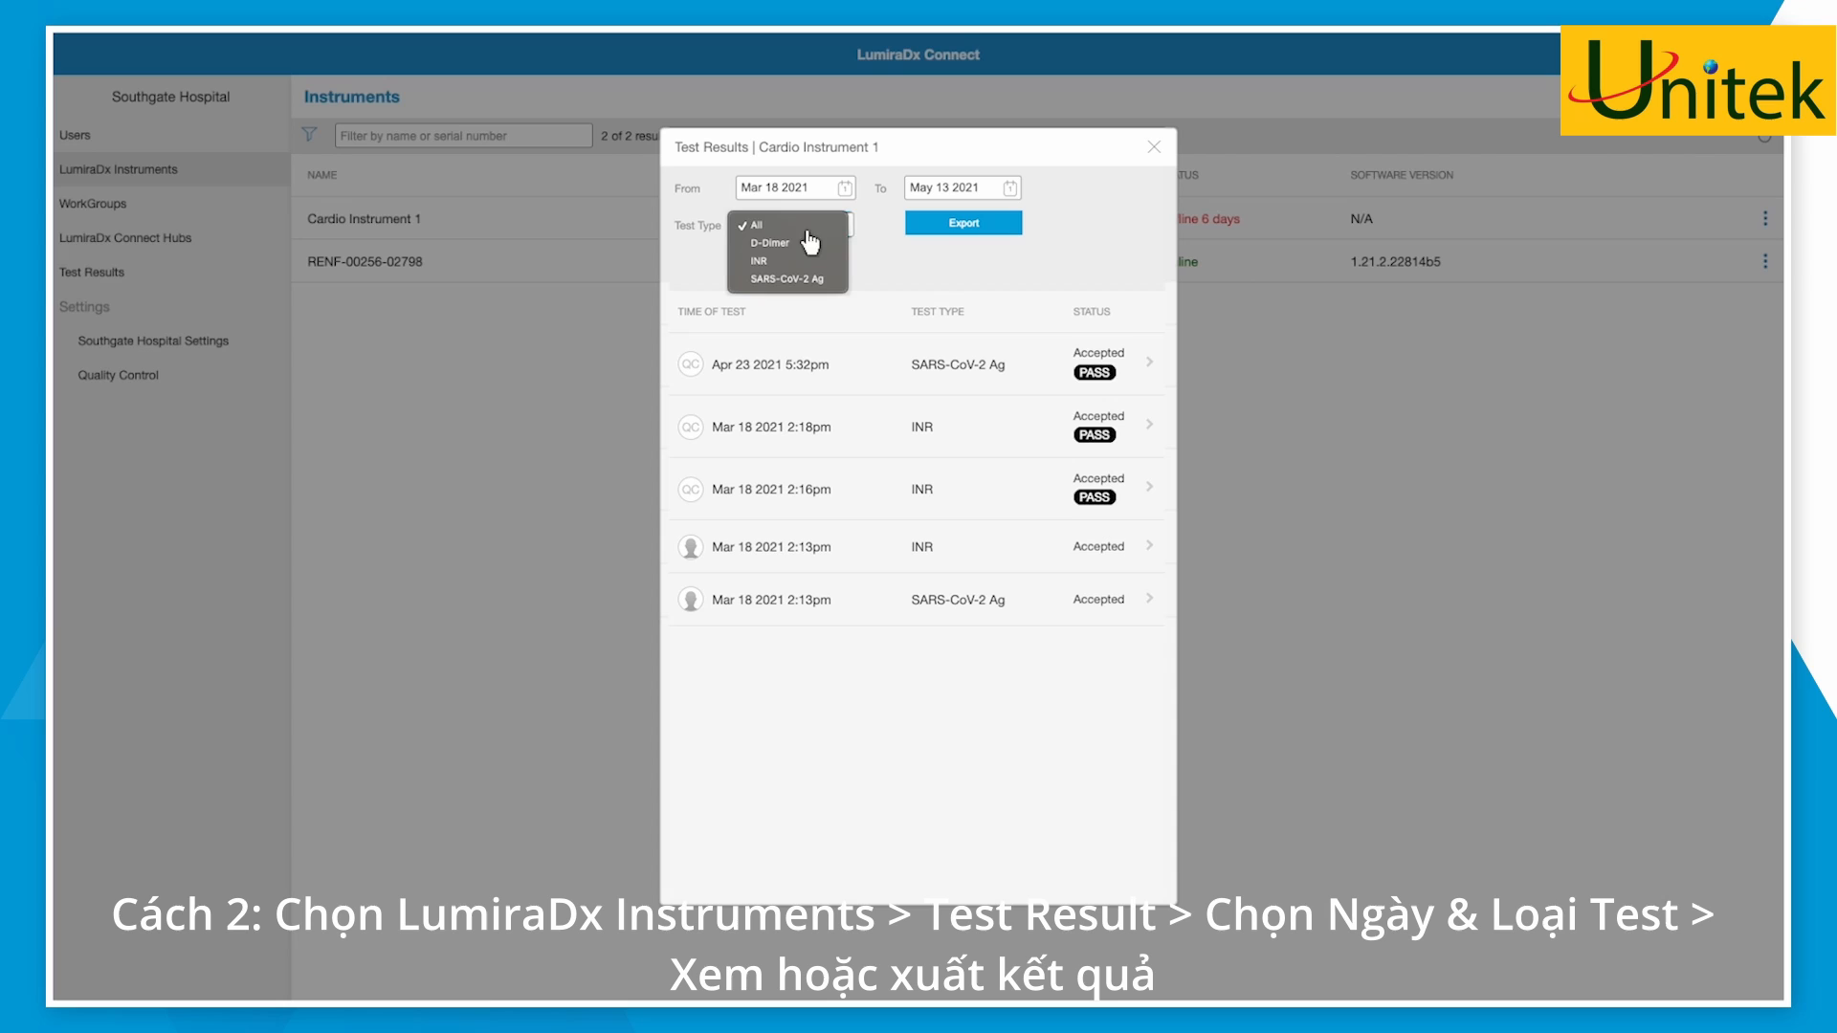
click(773, 263)
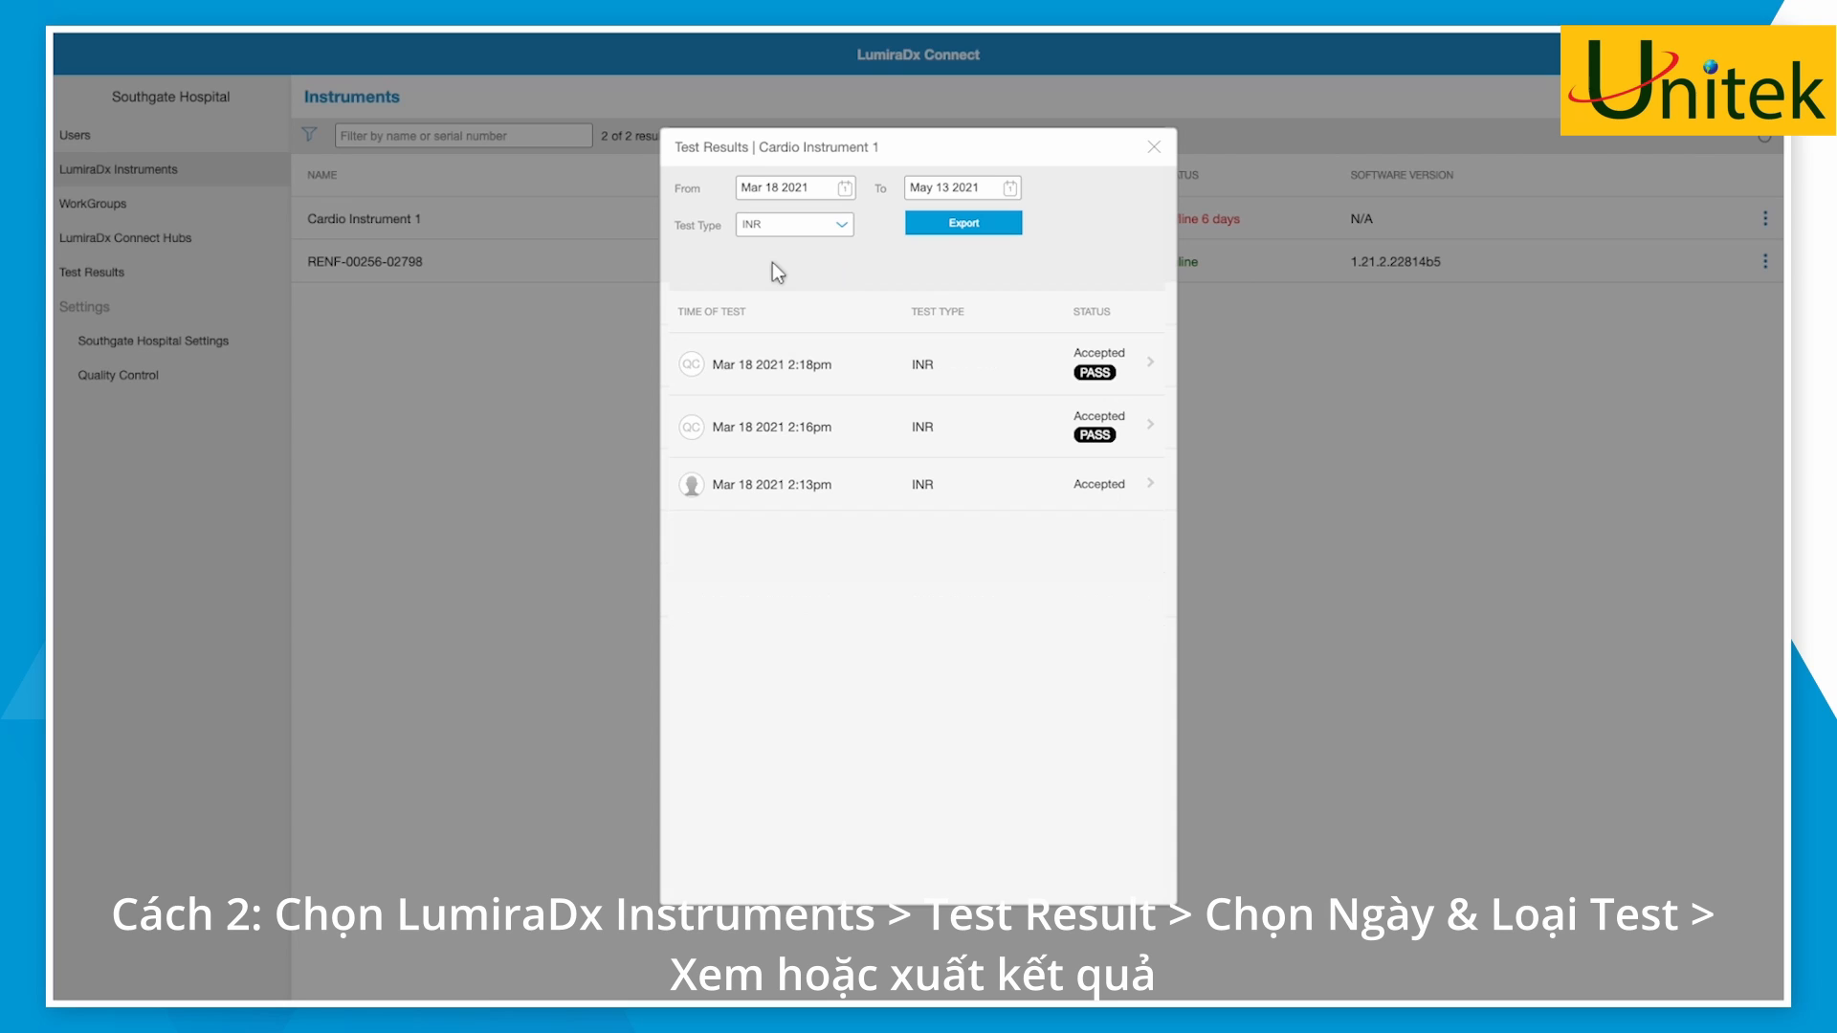
View the details of the Mar 18 2021 2:18pm INR result, return to the list and export the filtered results.
click(833, 366)
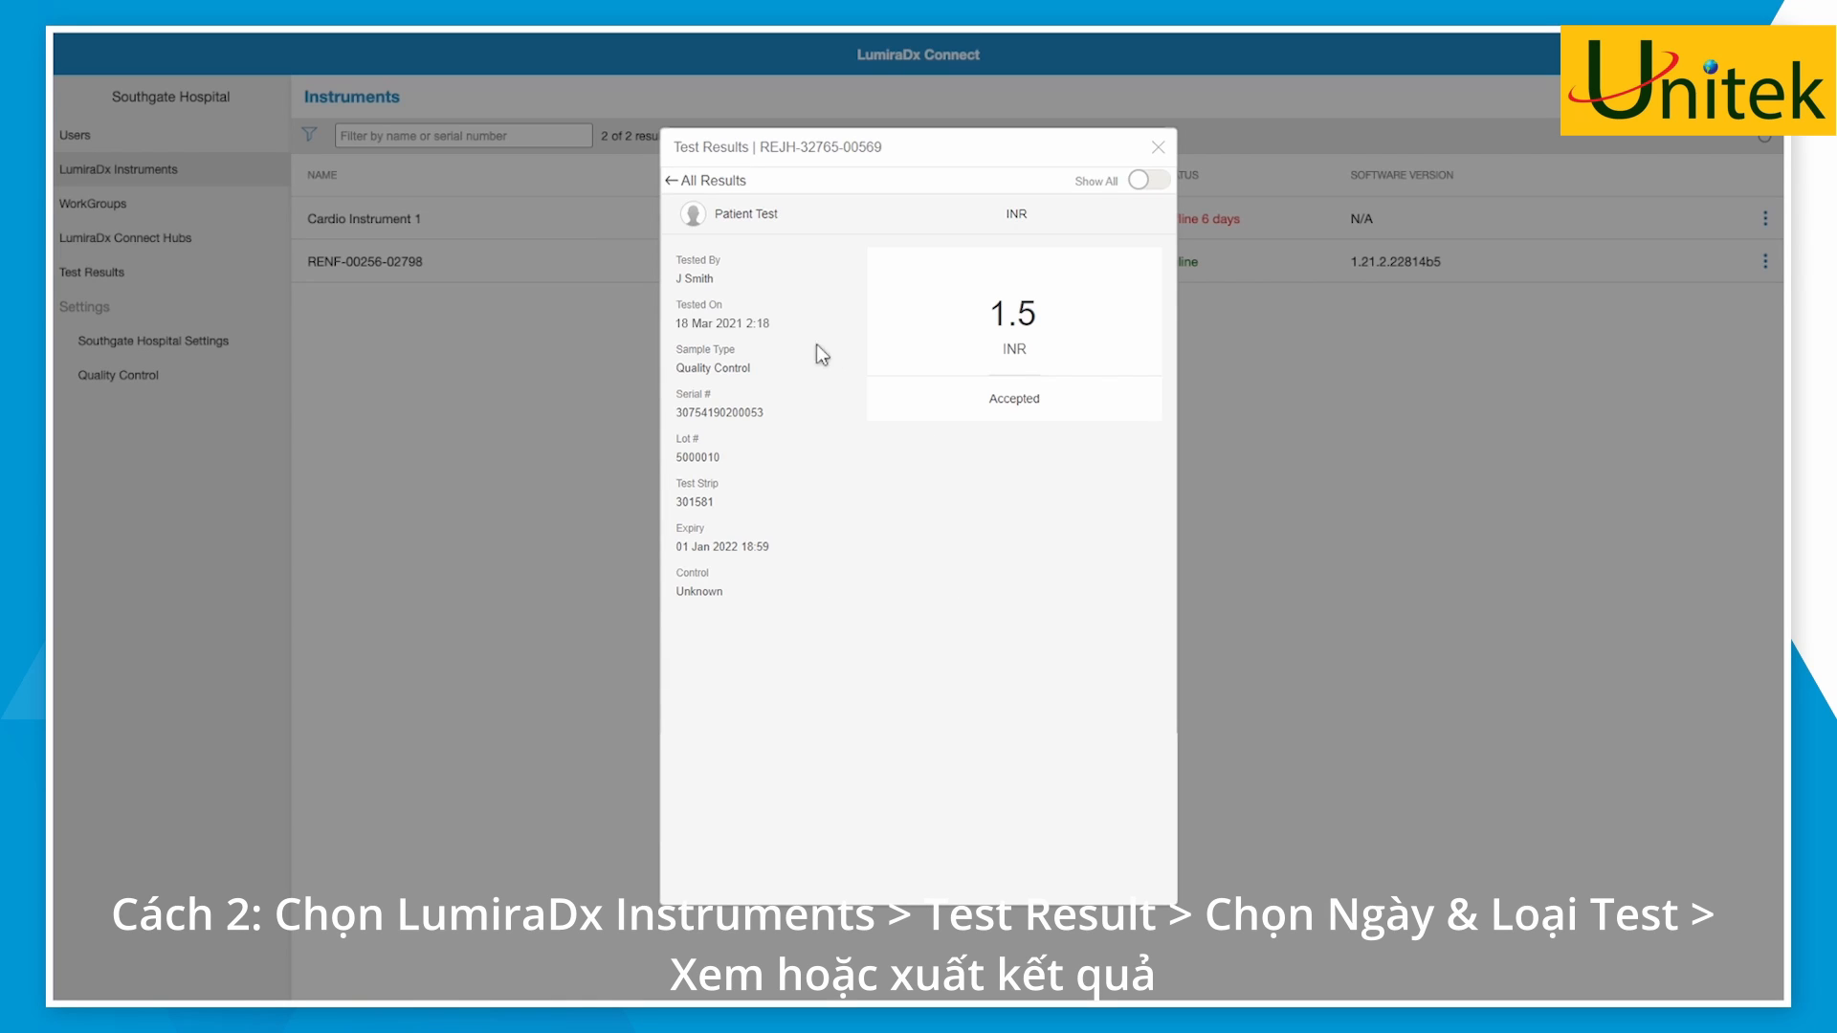
click(671, 182)
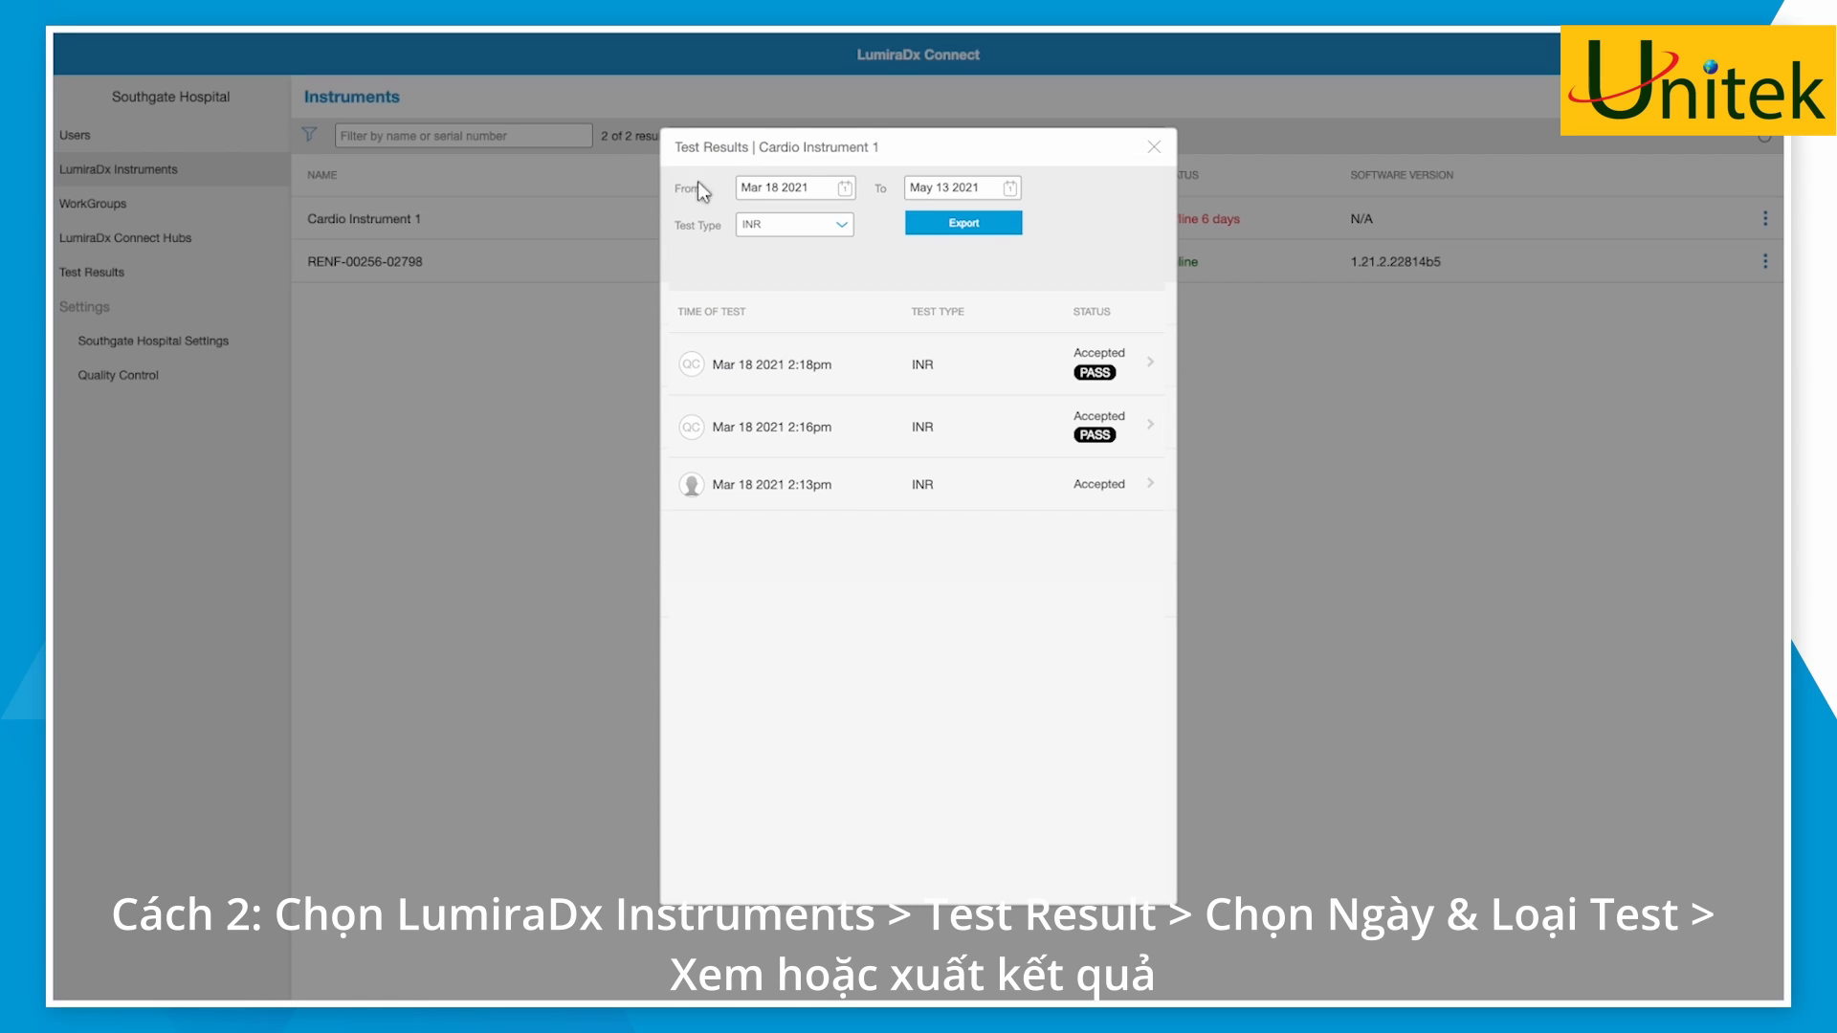
click(1002, 226)
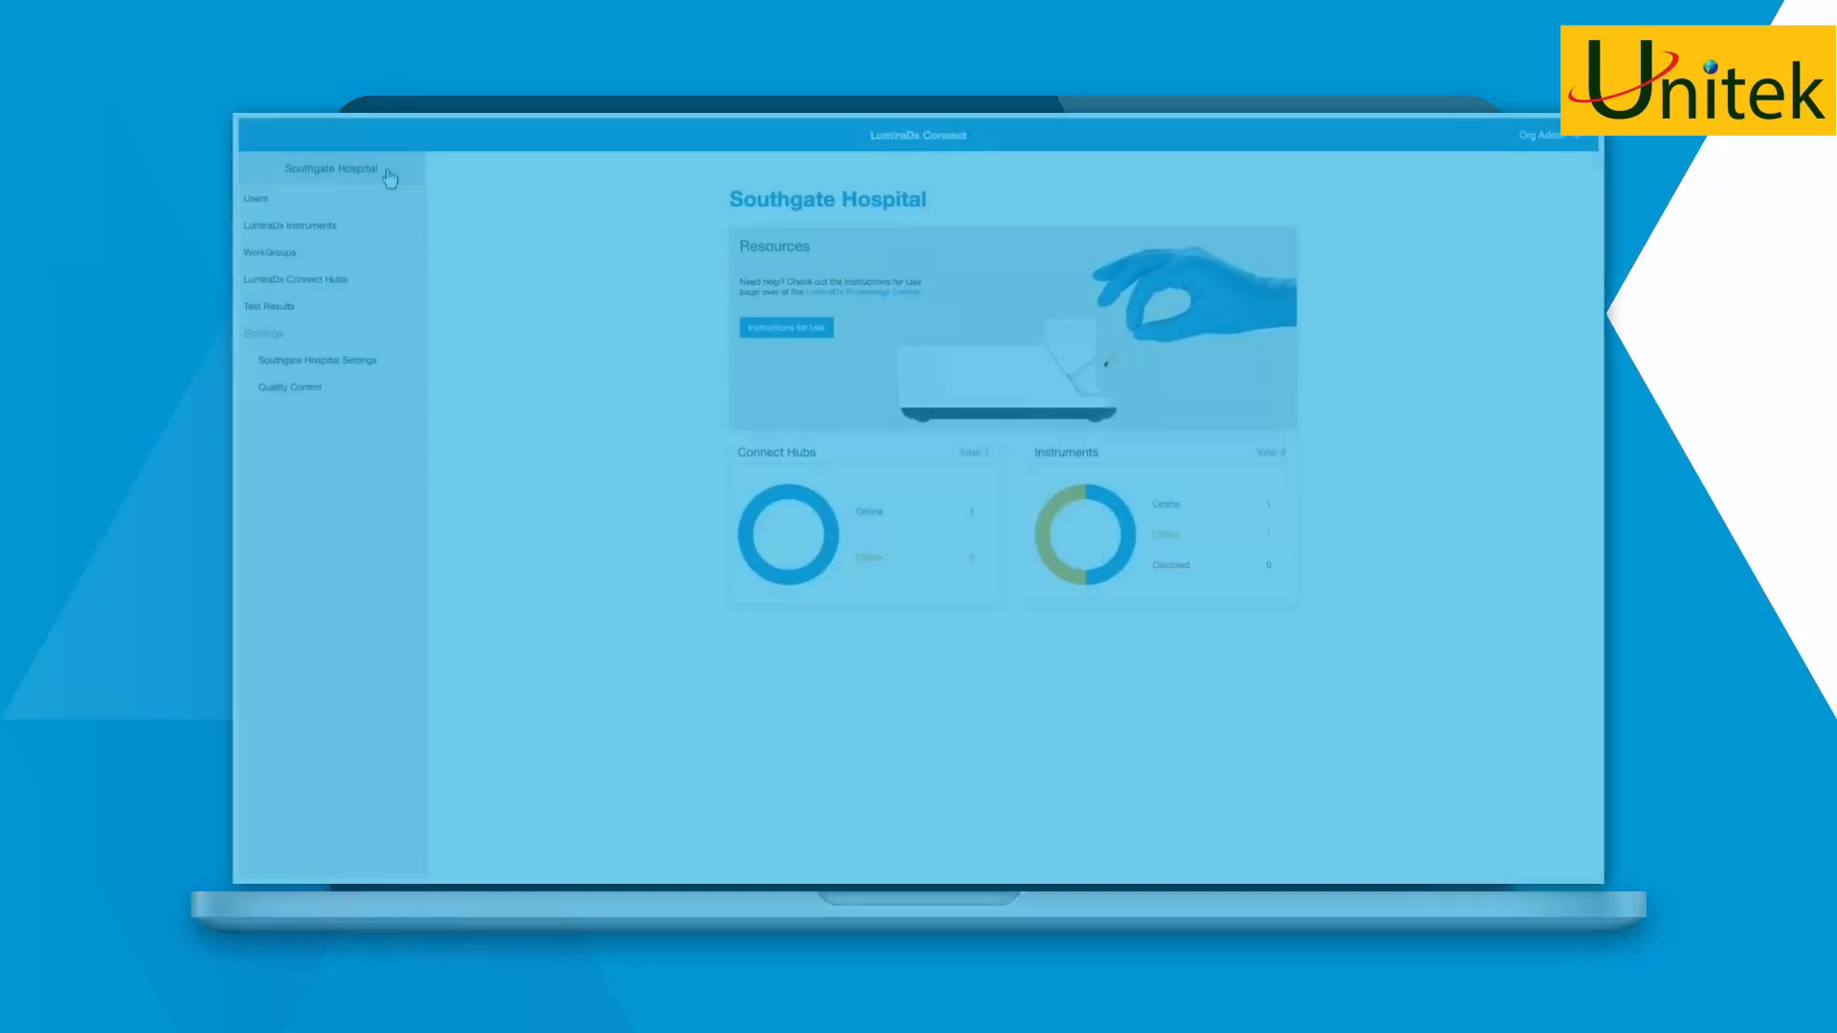
Set the Southgate Hospital time zone to (GMT) Greenwich Mean Time: Dublin, Edinburgh, Lisbon, London and apply the change.
click(396, 367)
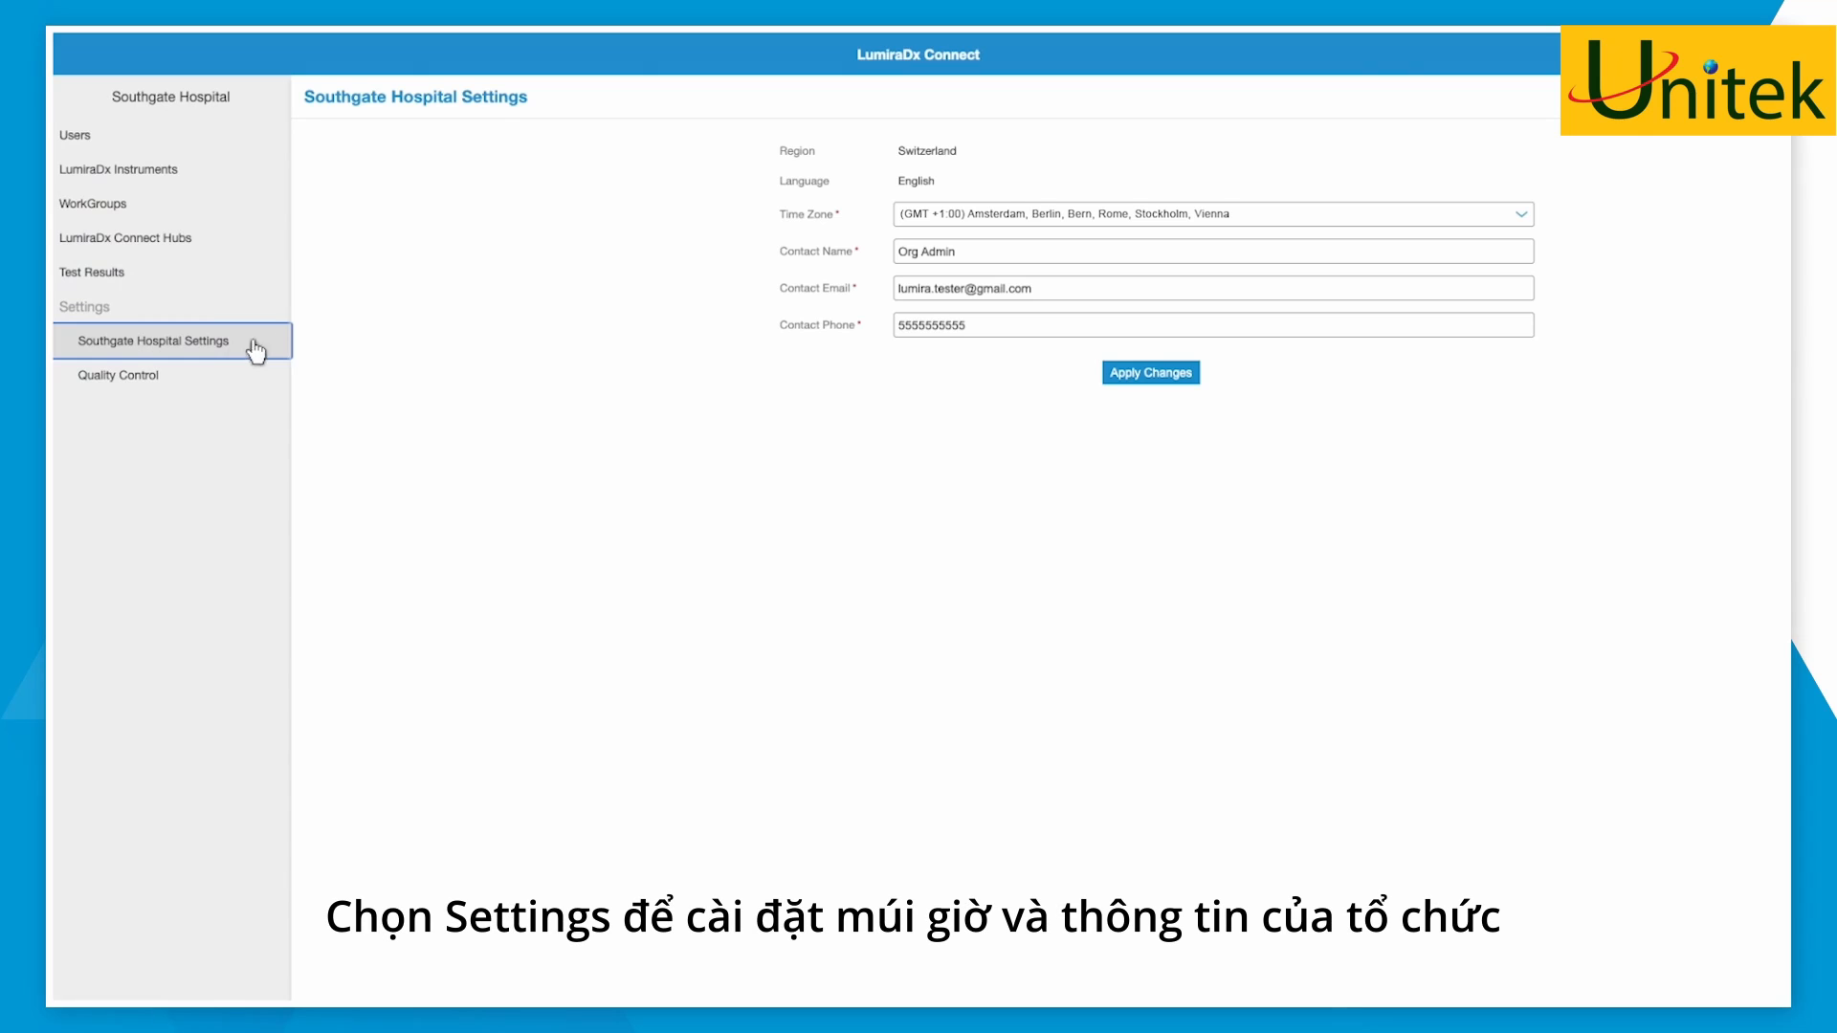
click(1272, 225)
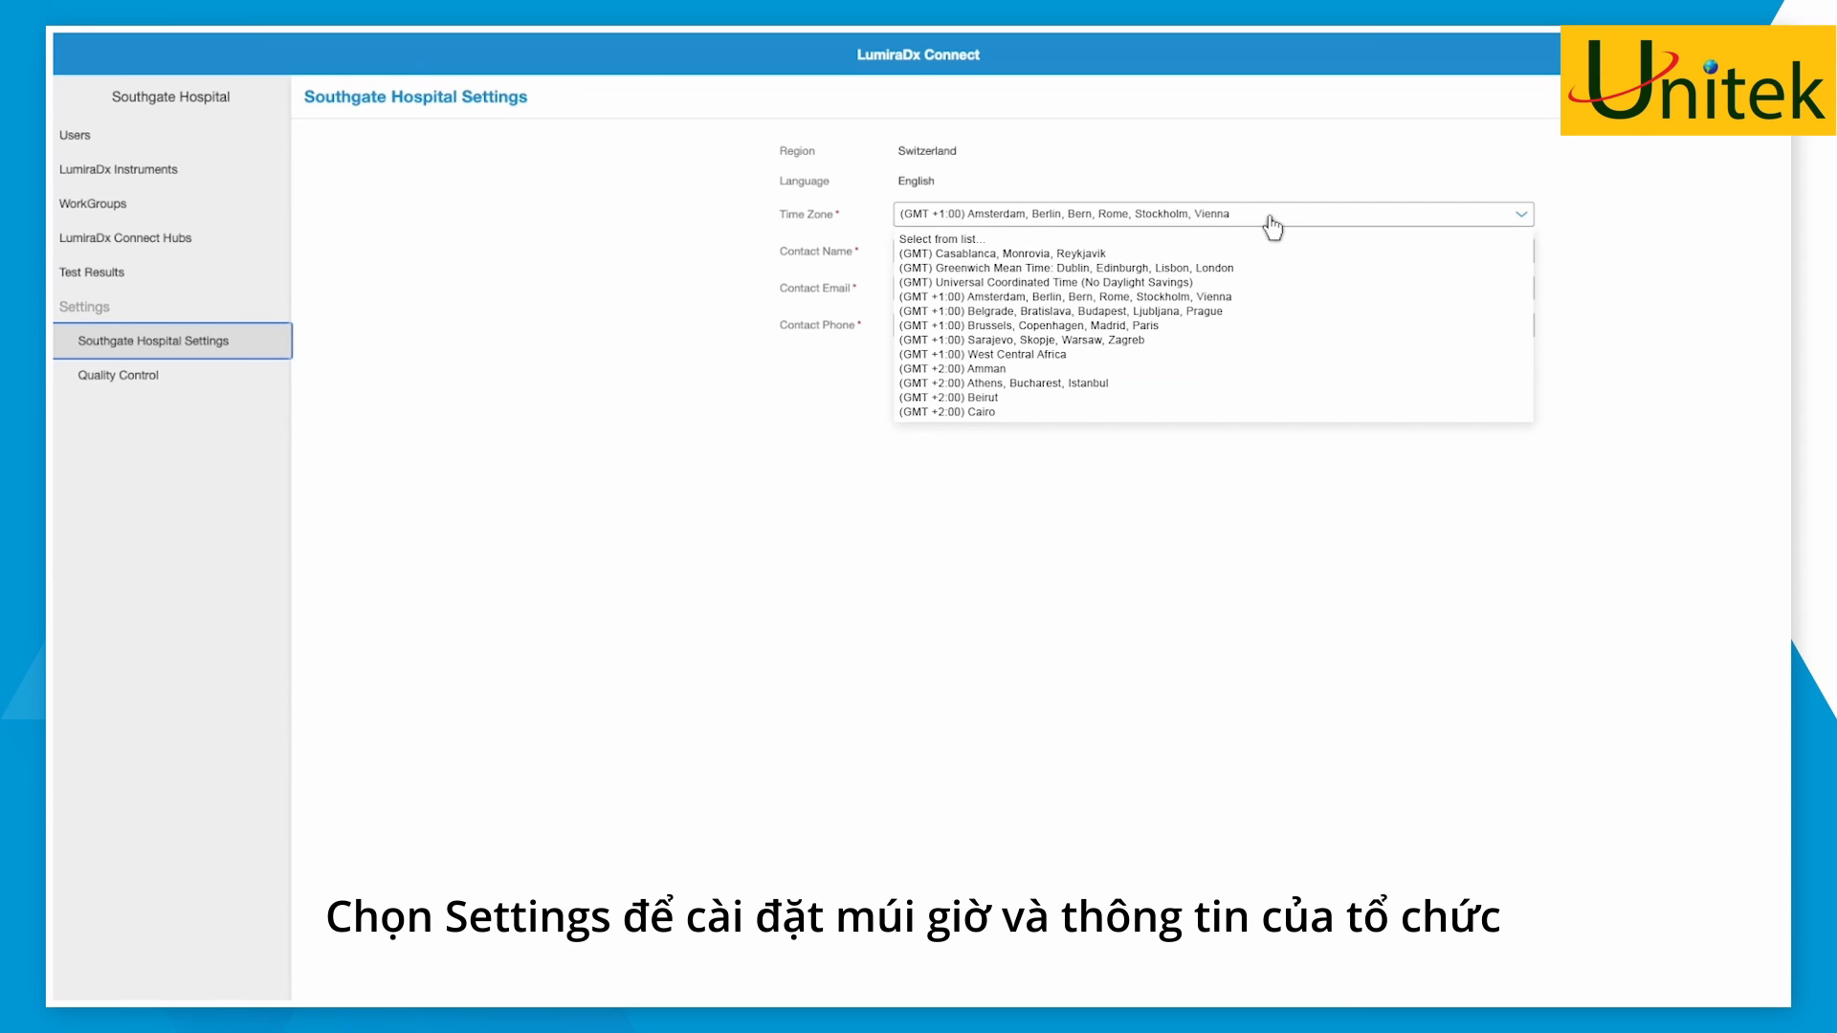
click(1241, 270)
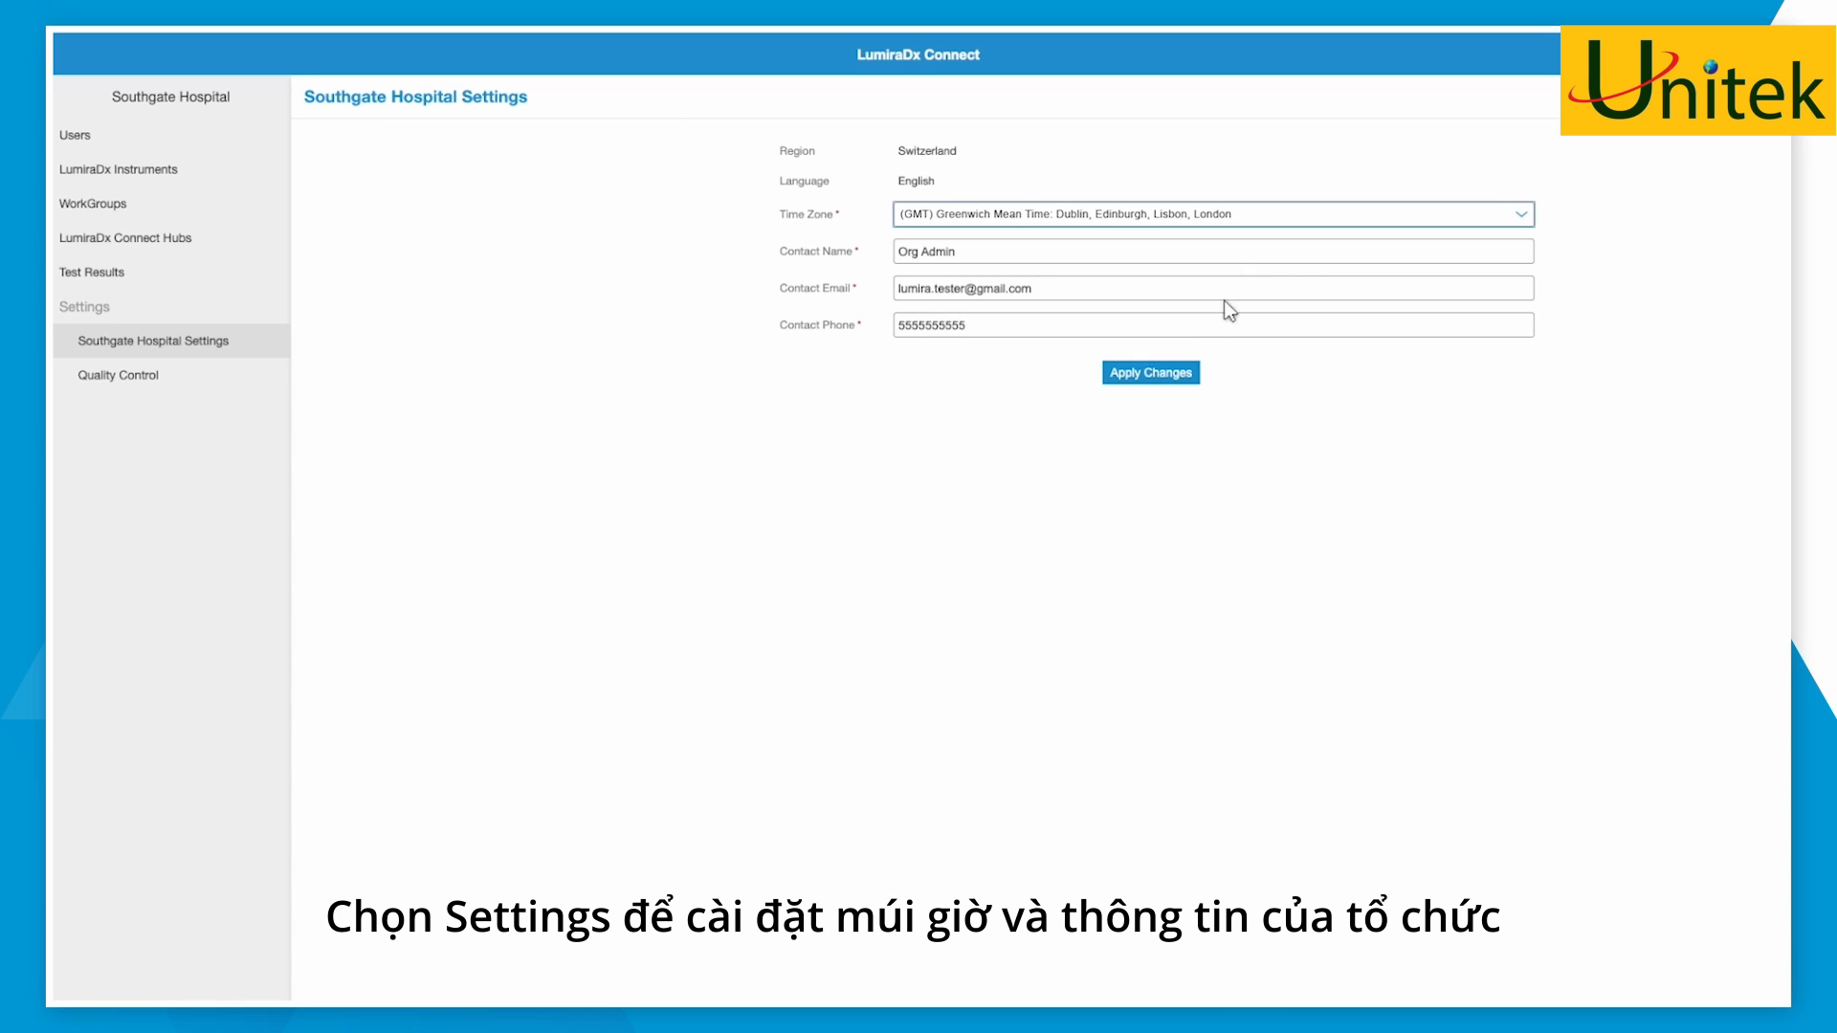
click(1190, 378)
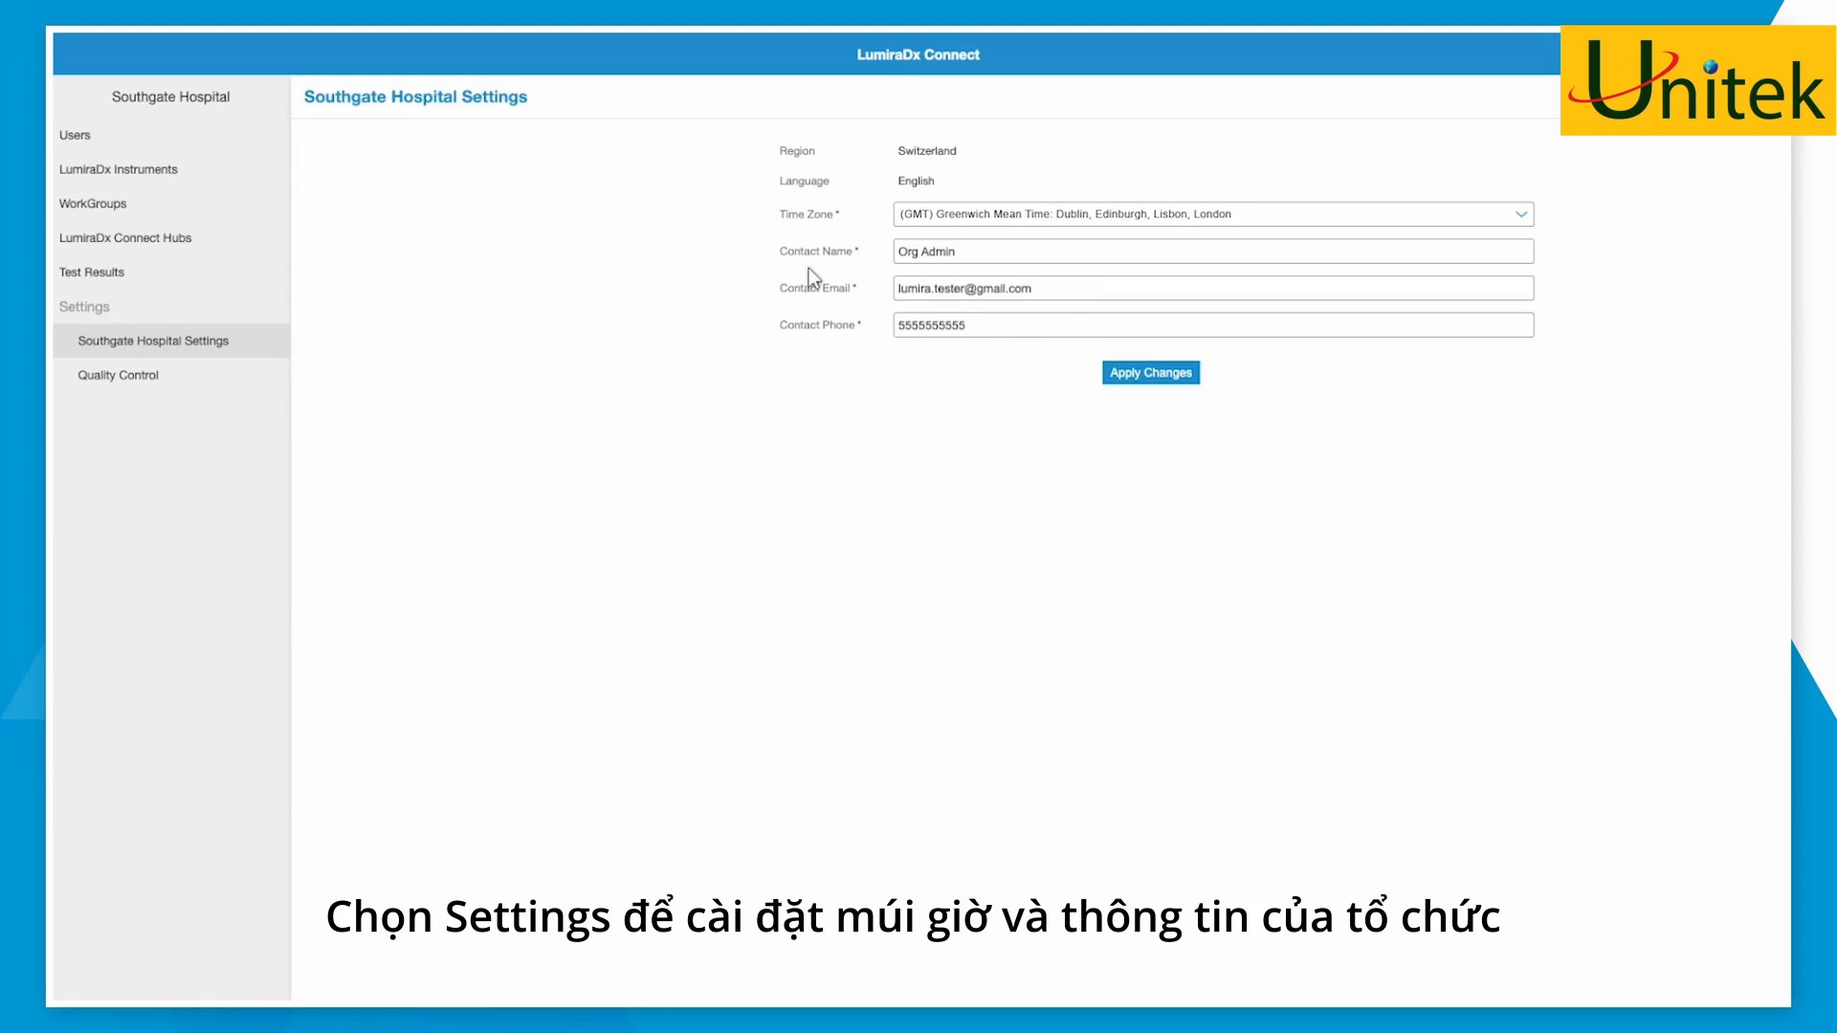
Open the organization's Quality Control settings from the Southgate Hospital home page.
click(240, 101)
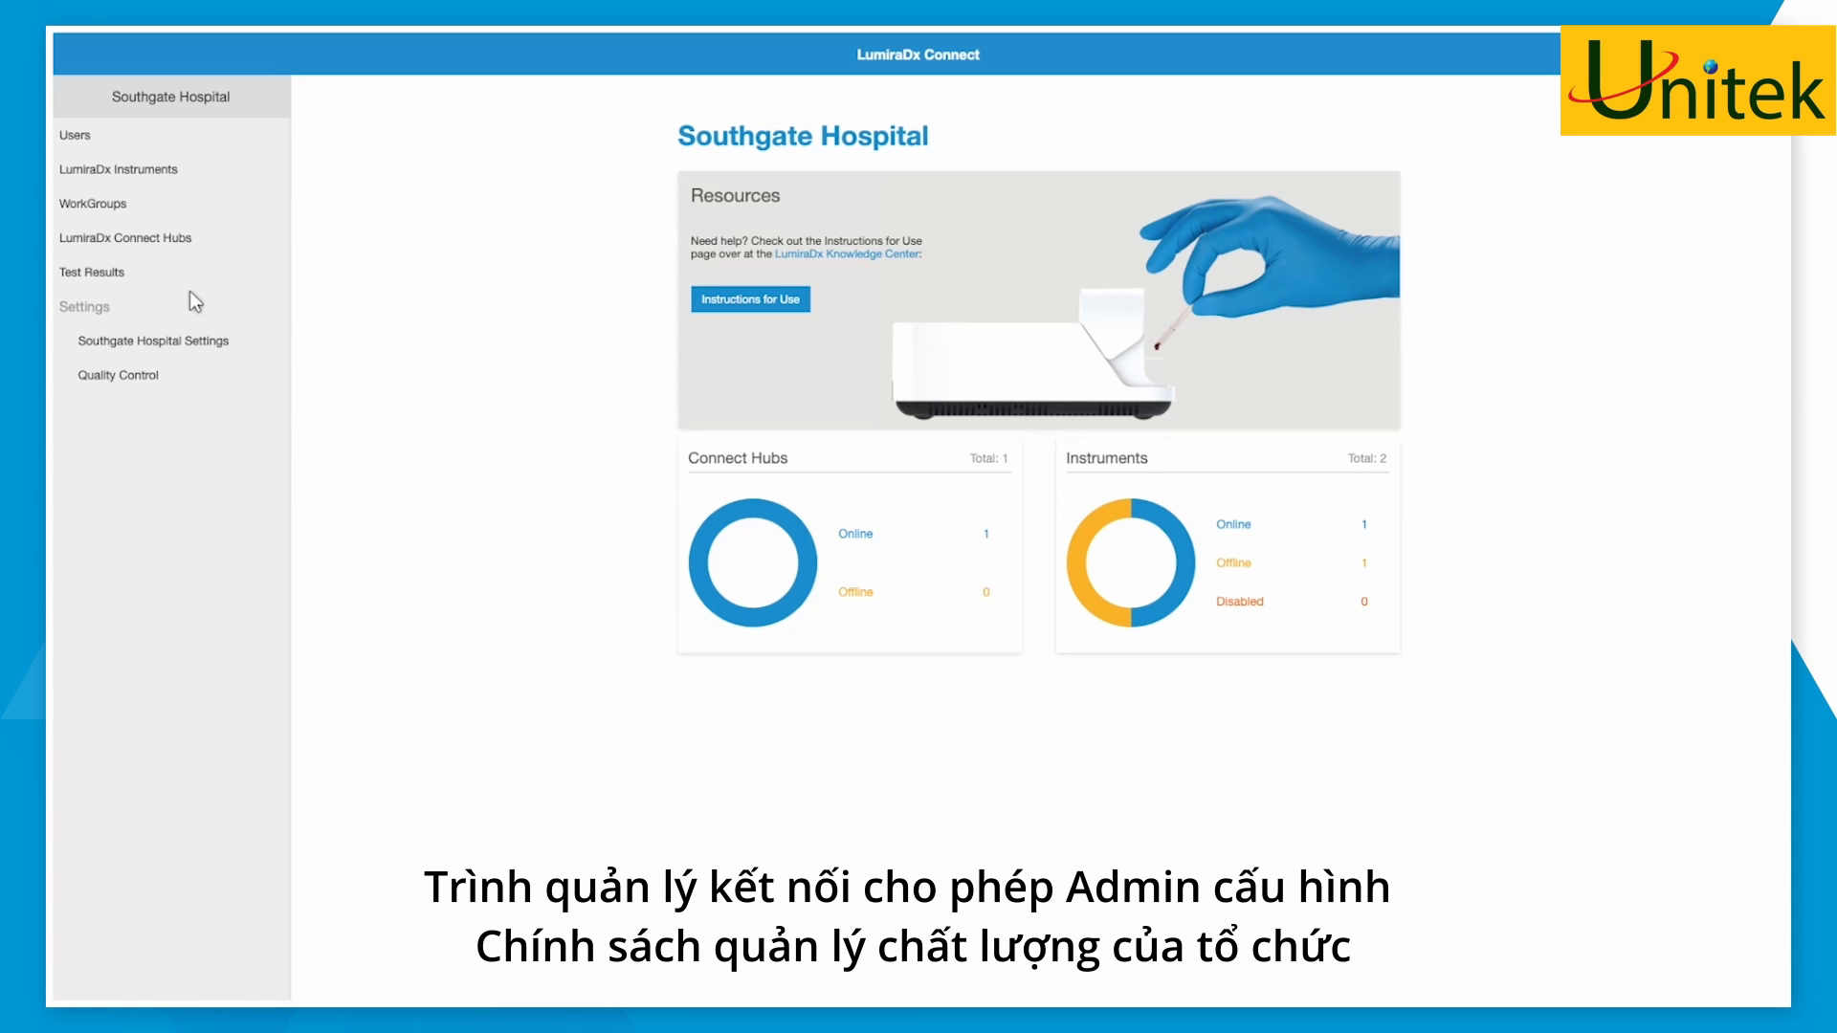
click(171, 385)
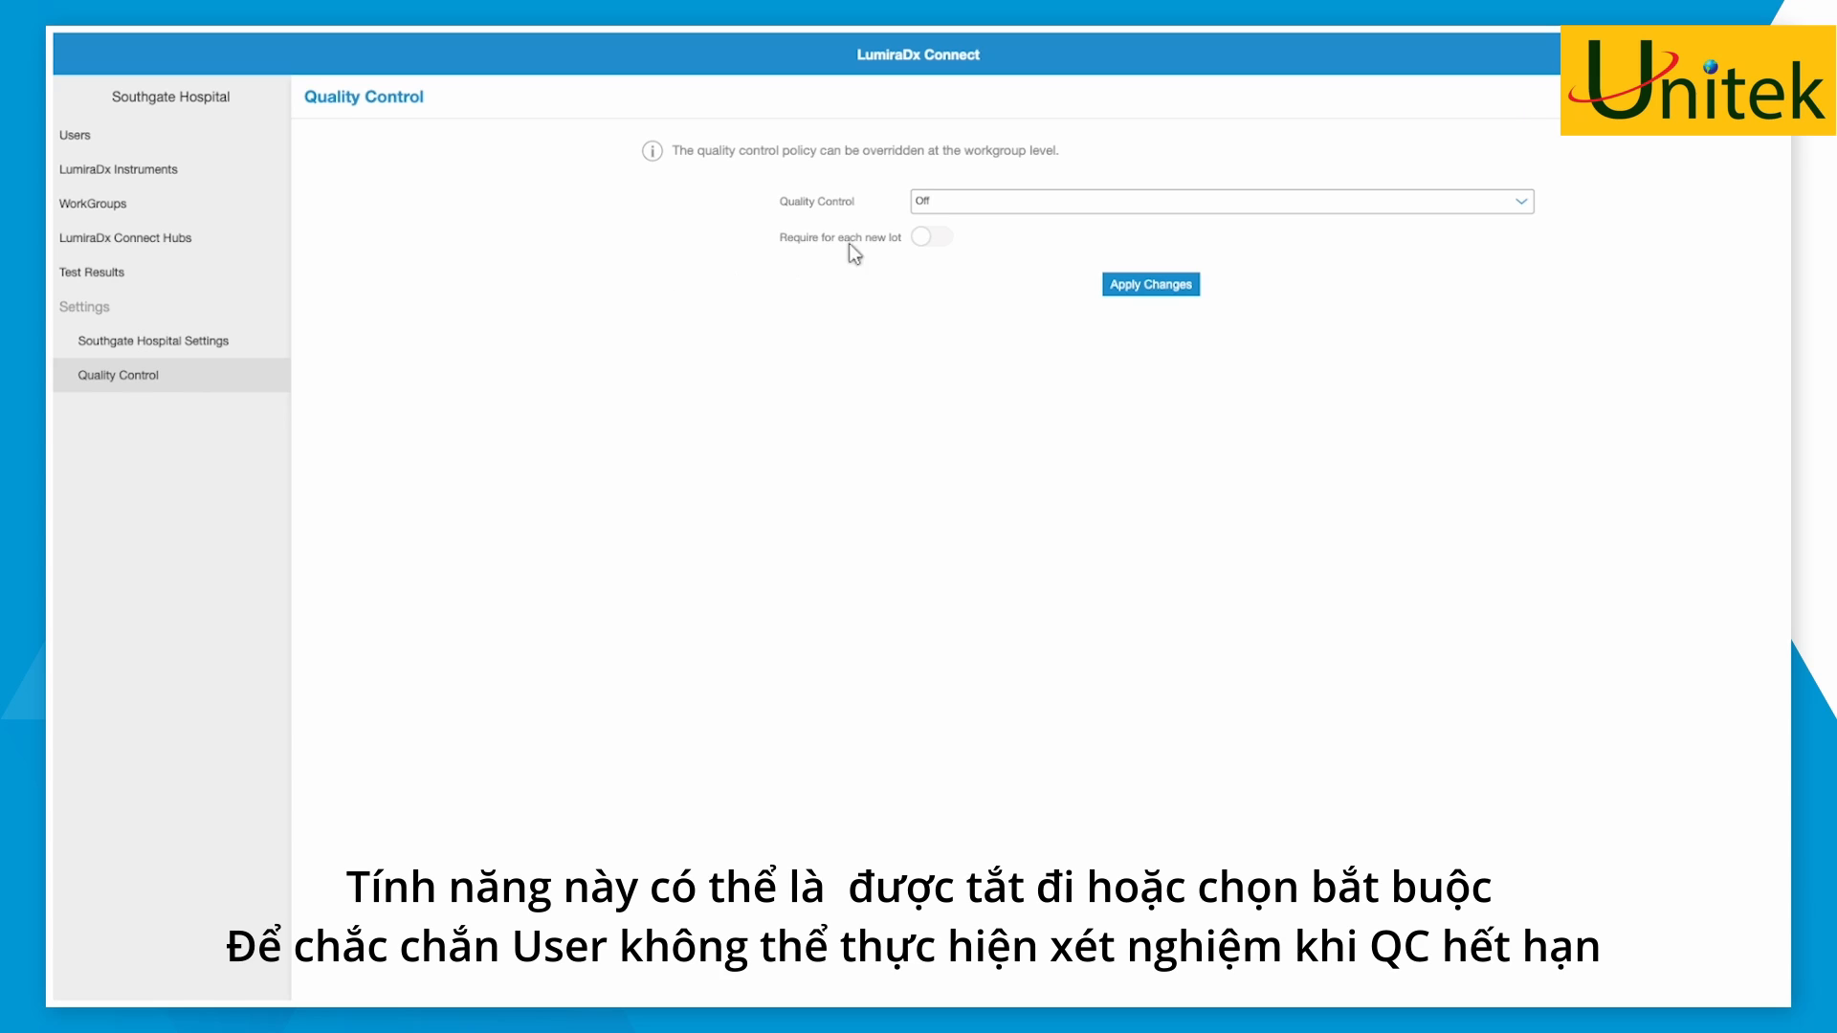
Try the Mandatory and Advisory modes for the organization's quality control.
click(1041, 204)
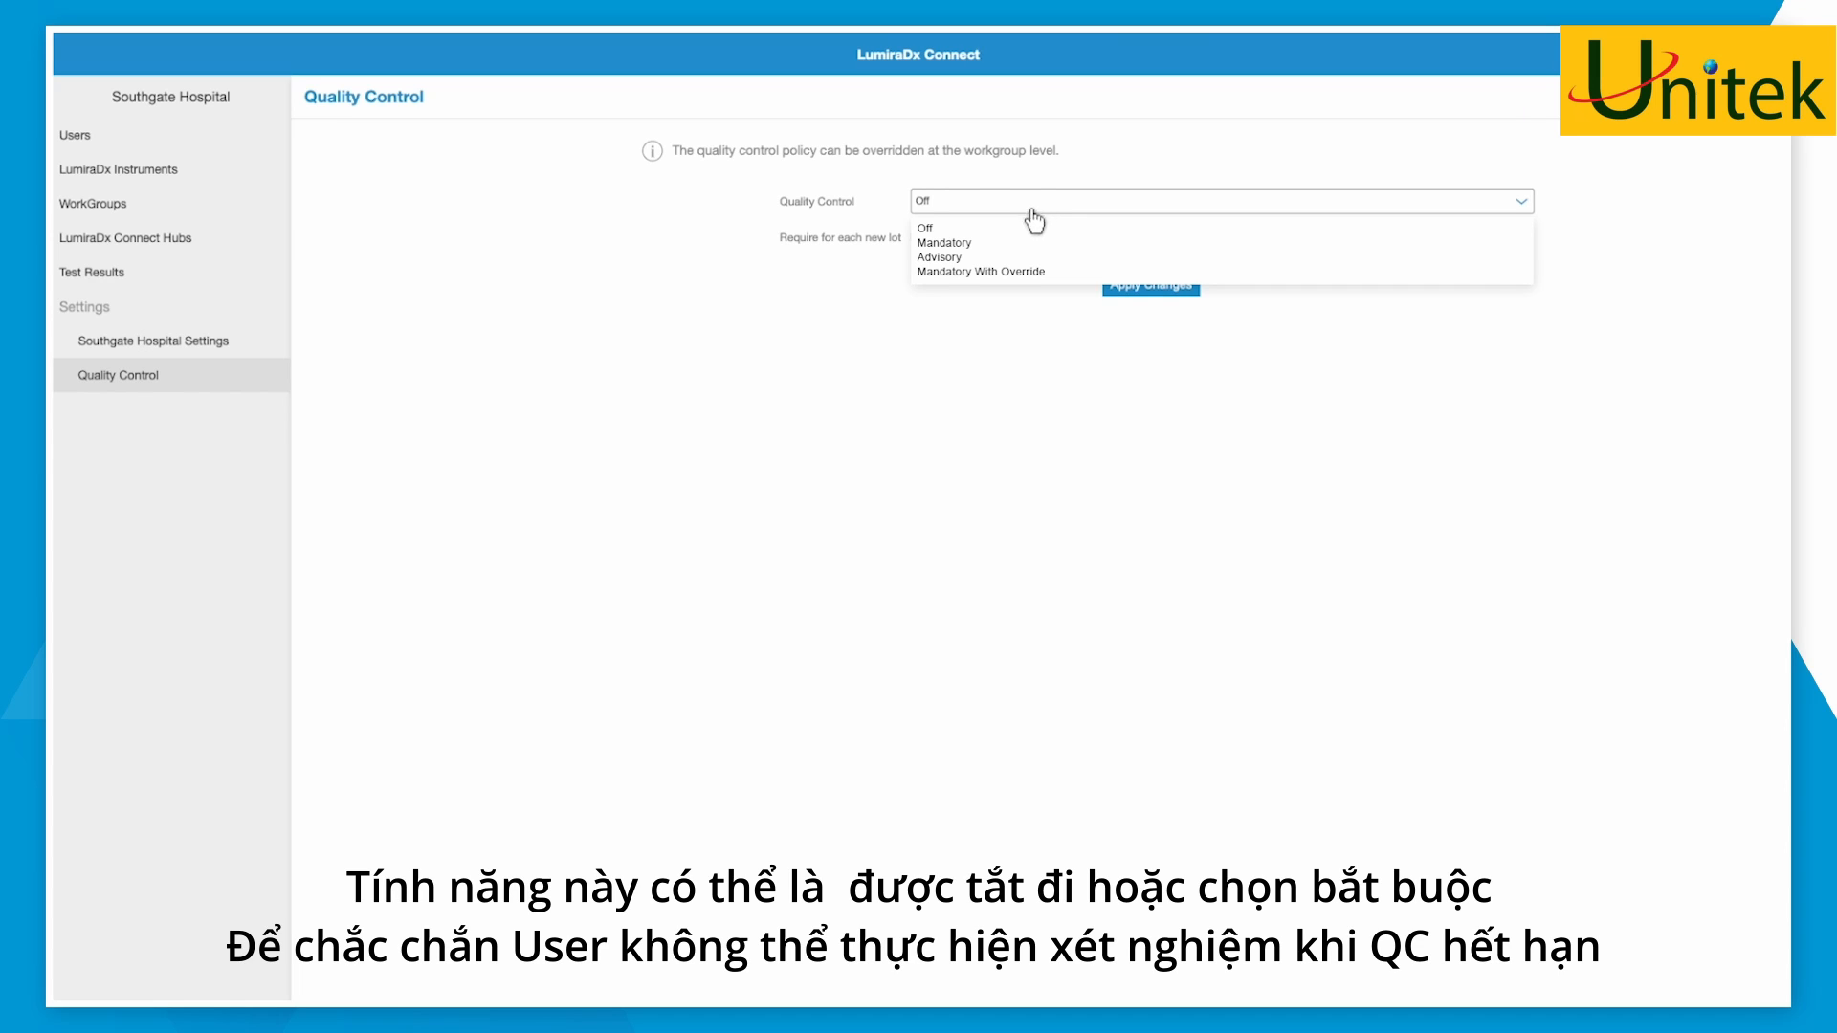
click(984, 244)
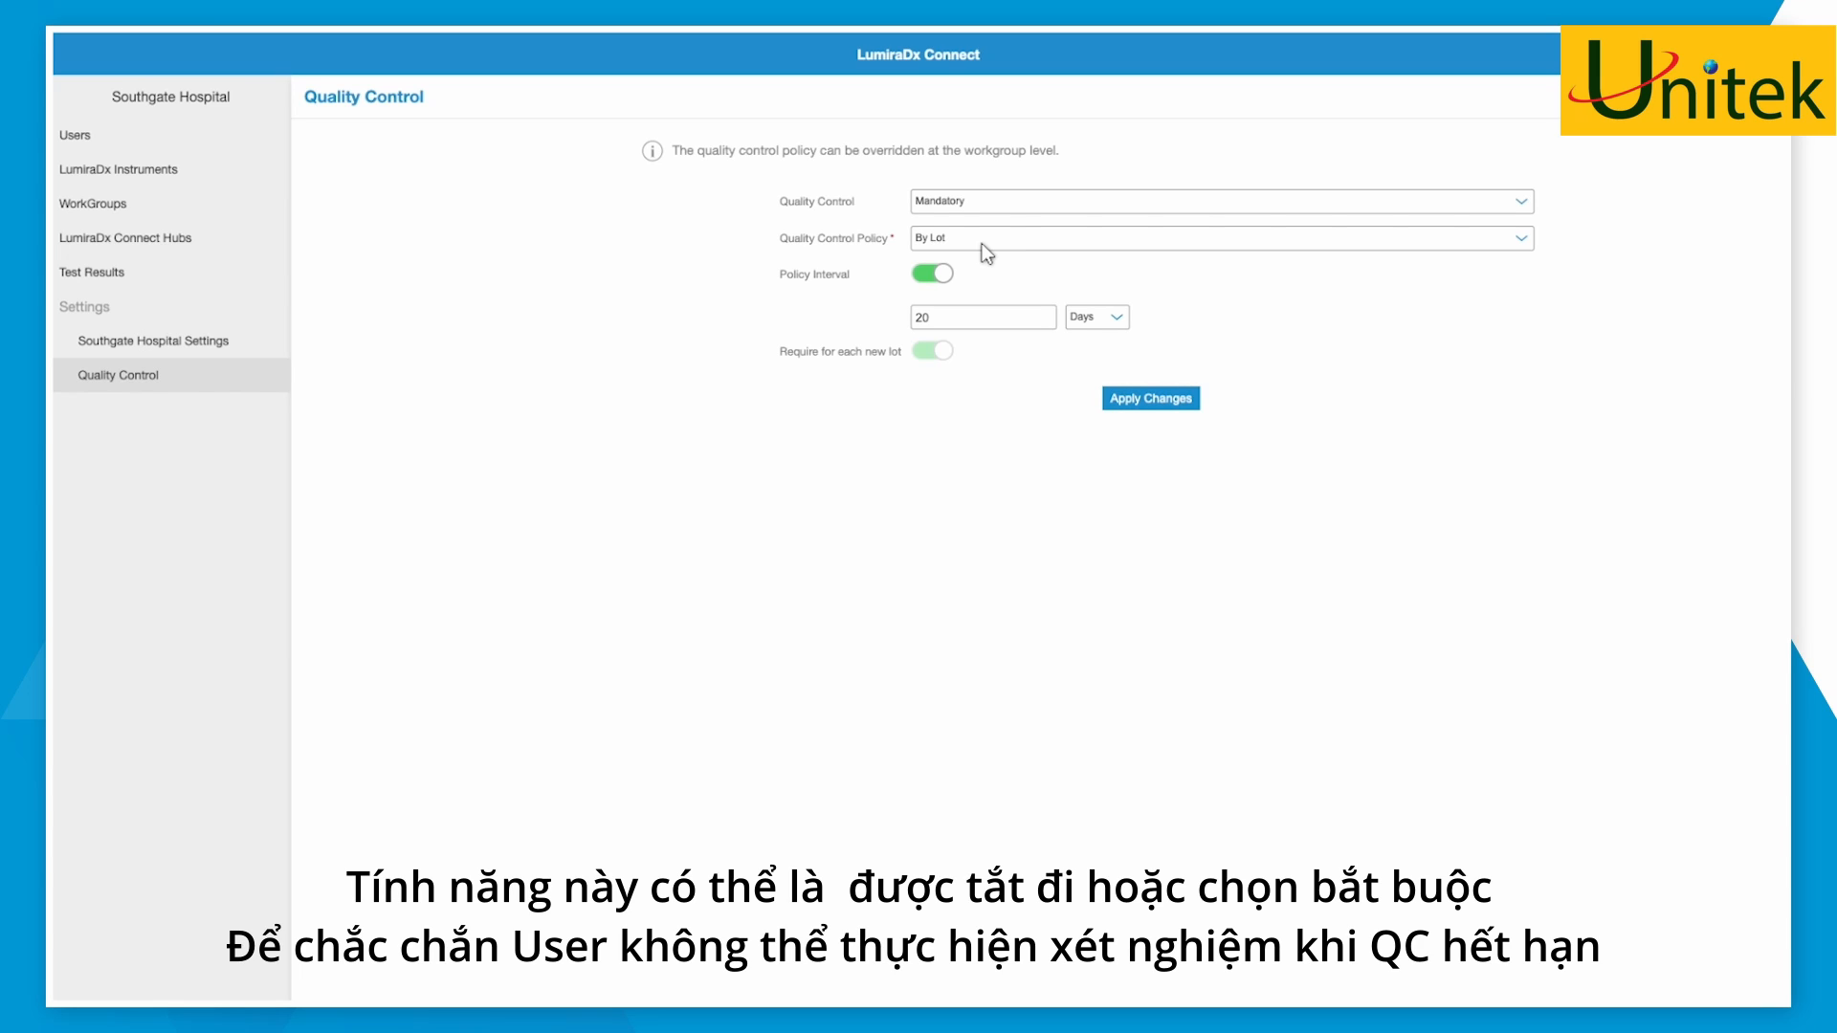
click(1002, 203)
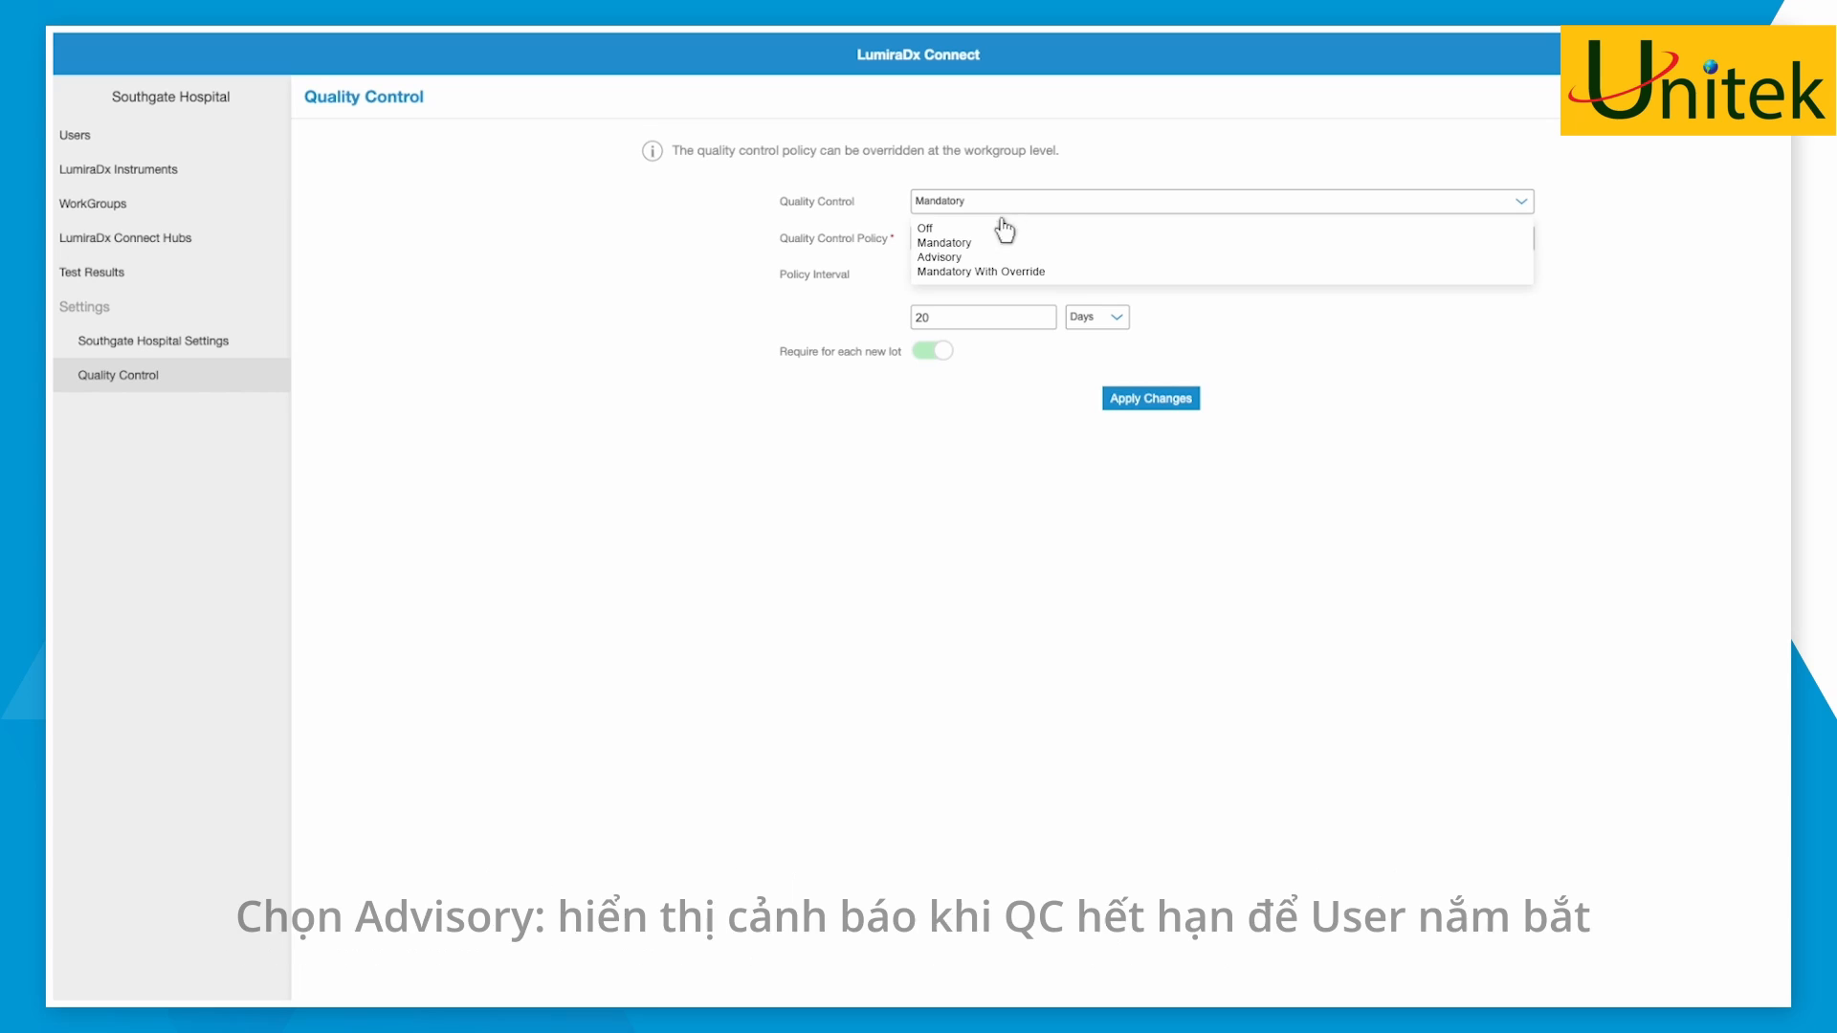
click(974, 256)
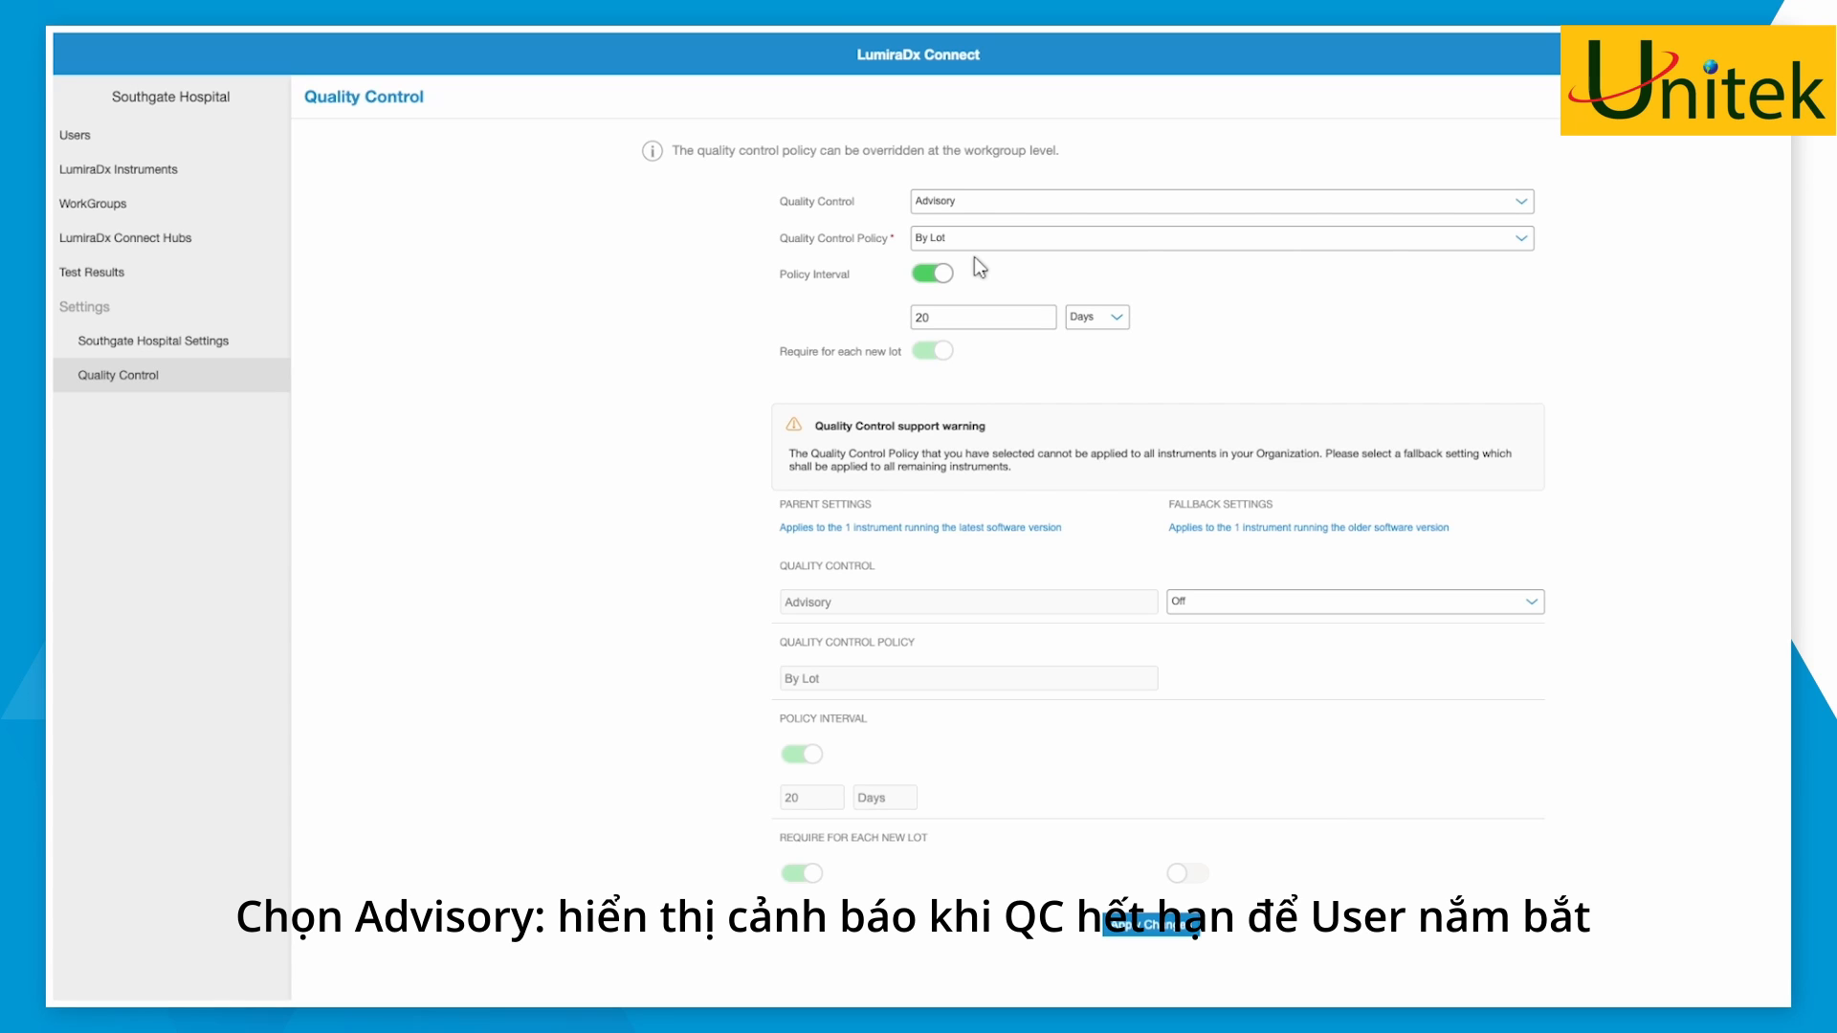
Set Quality Control to Mandatory With Override and the Quality Control Policy to By Type.
click(1000, 206)
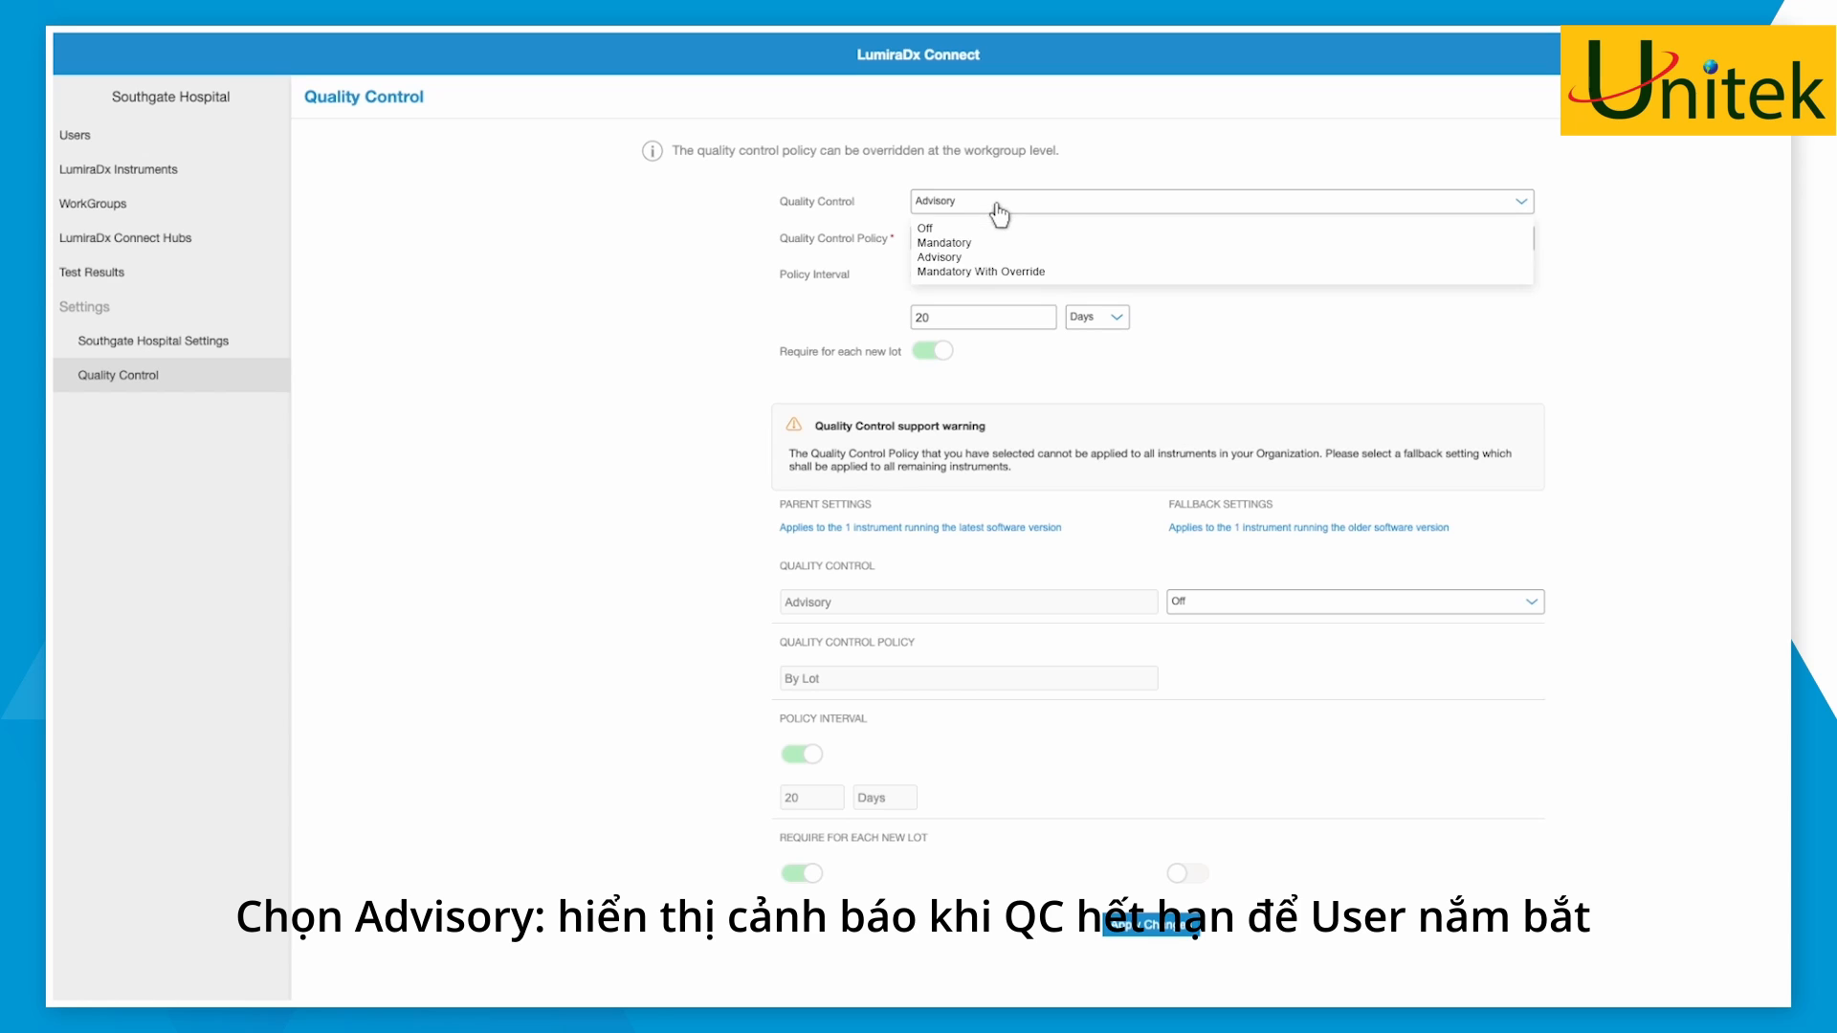
click(1060, 271)
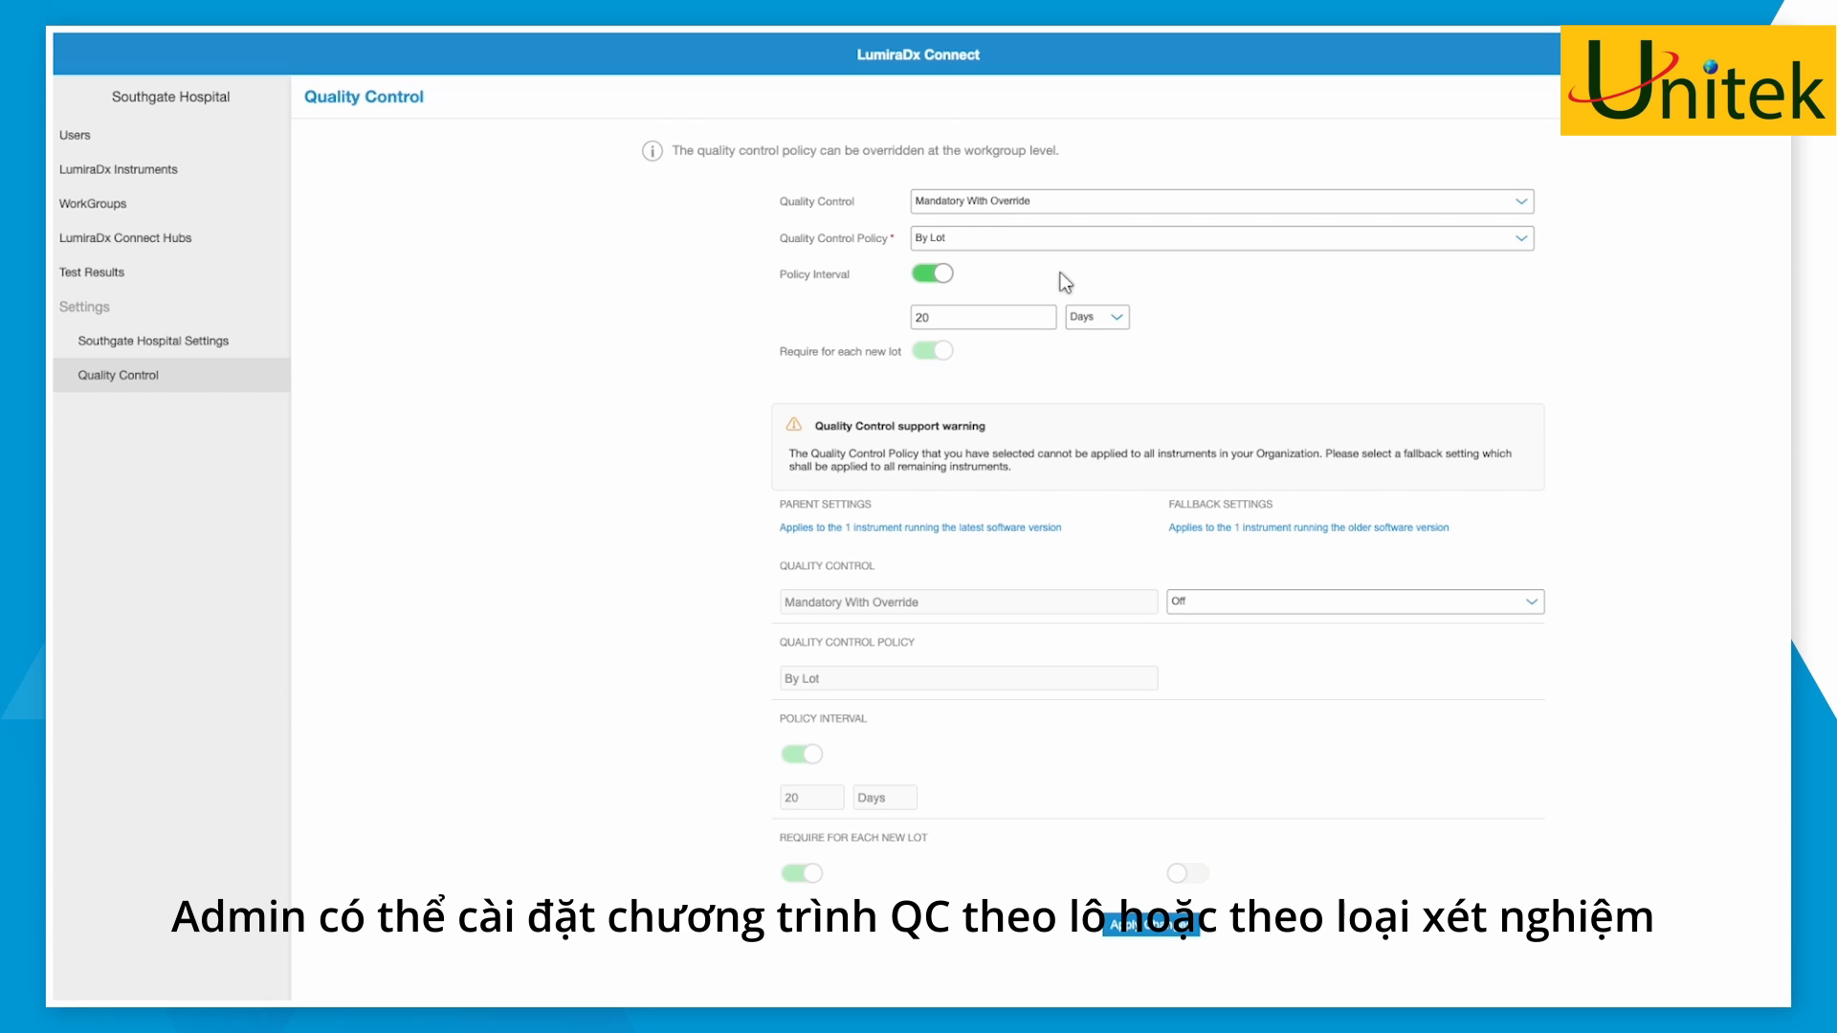
click(1035, 241)
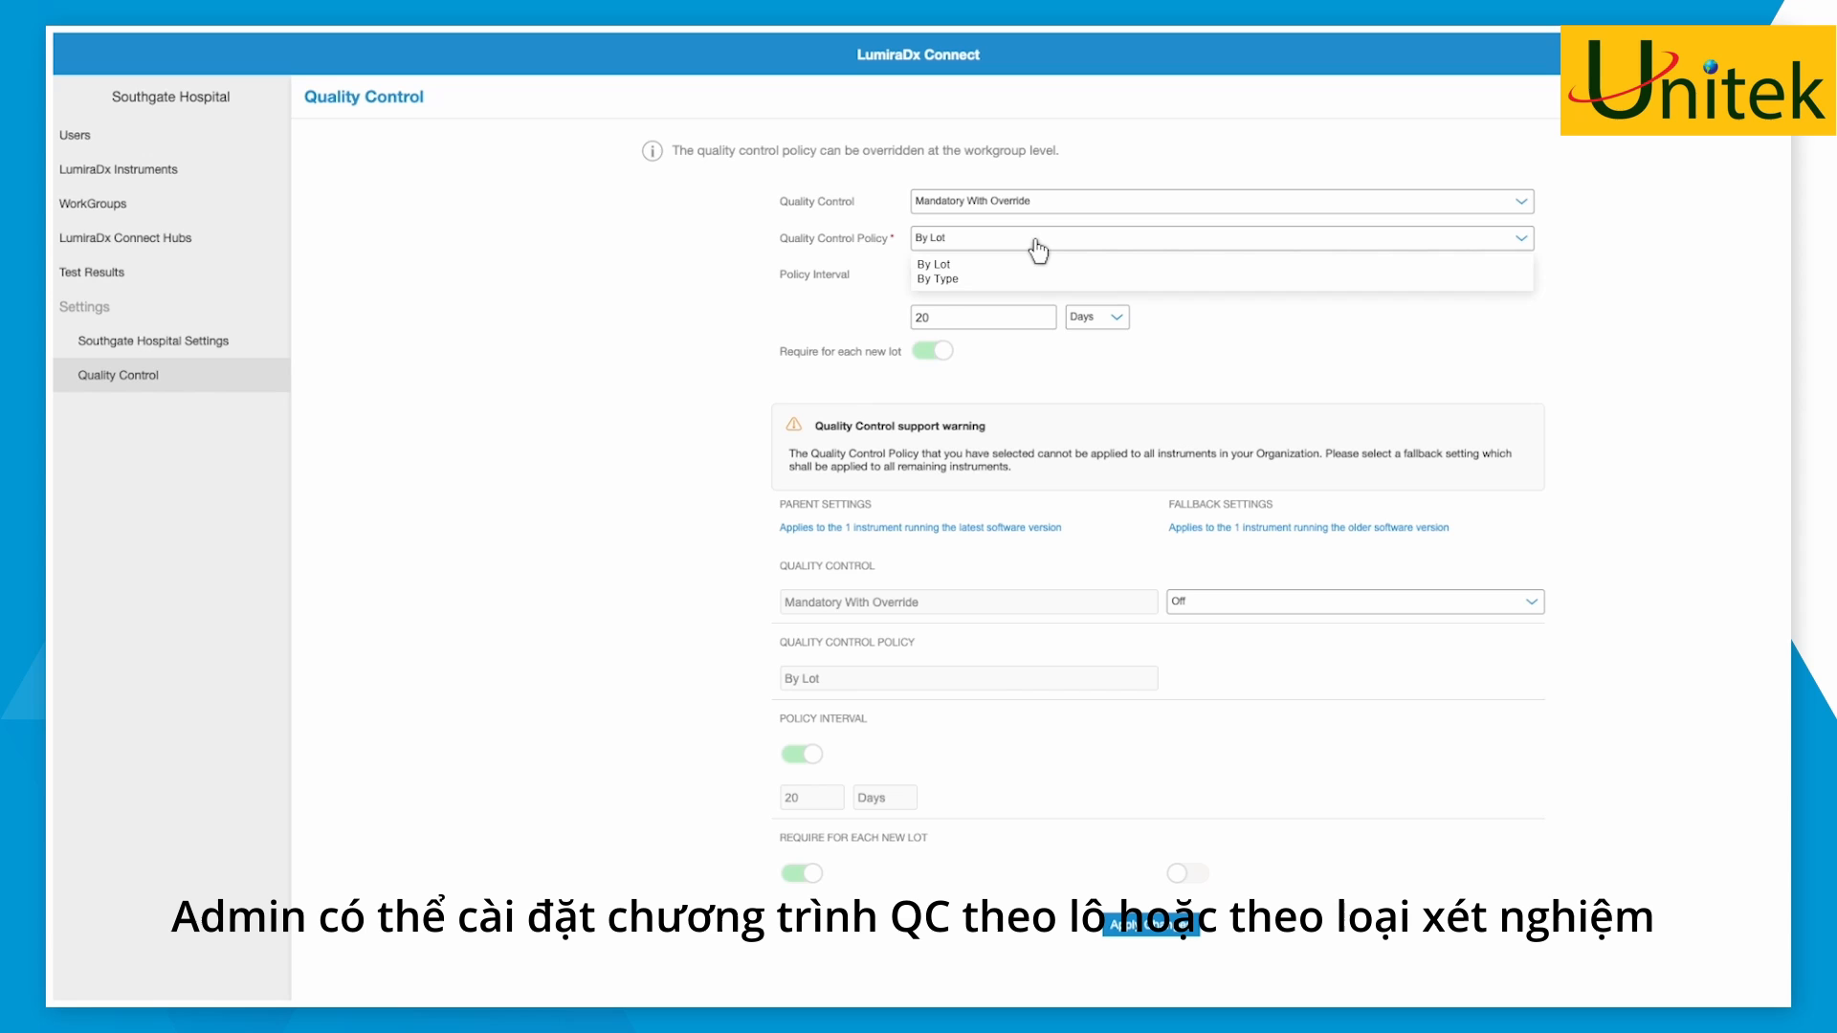
click(979, 279)
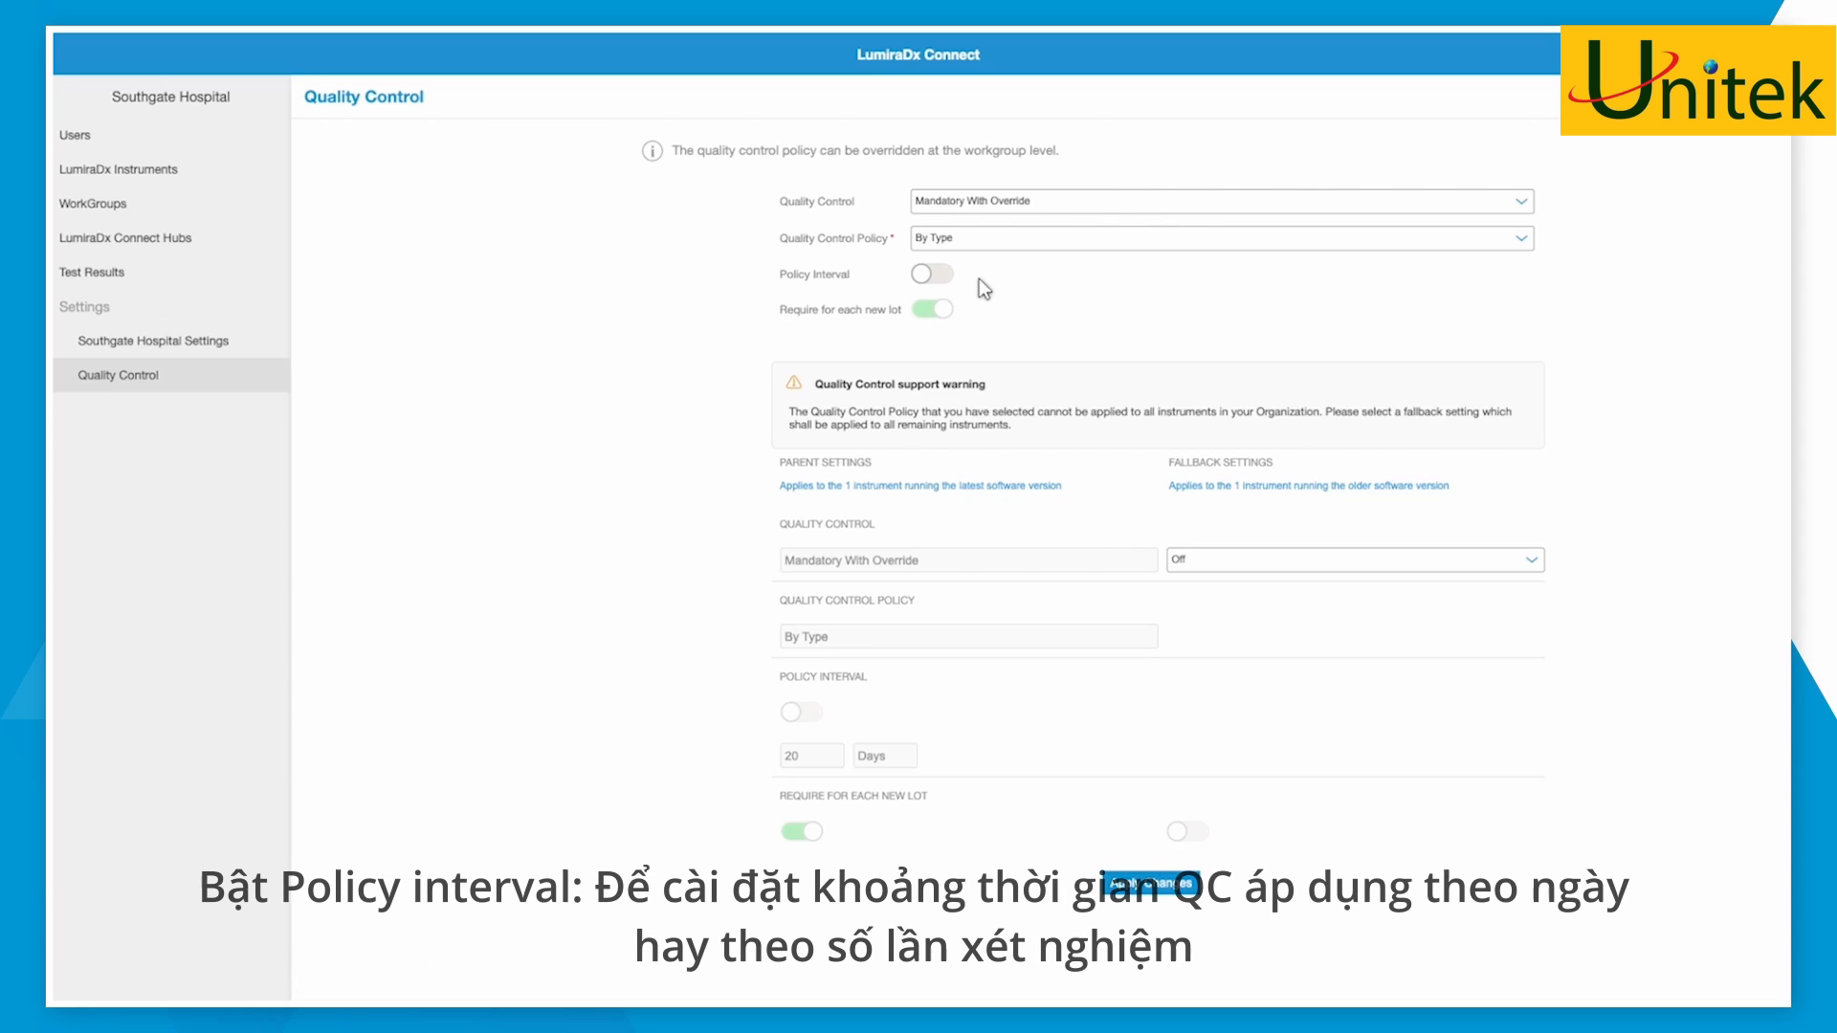
Enable a policy interval of 20 days, apply the quality control changes and return to the Southgate Hospital home page.
click(933, 276)
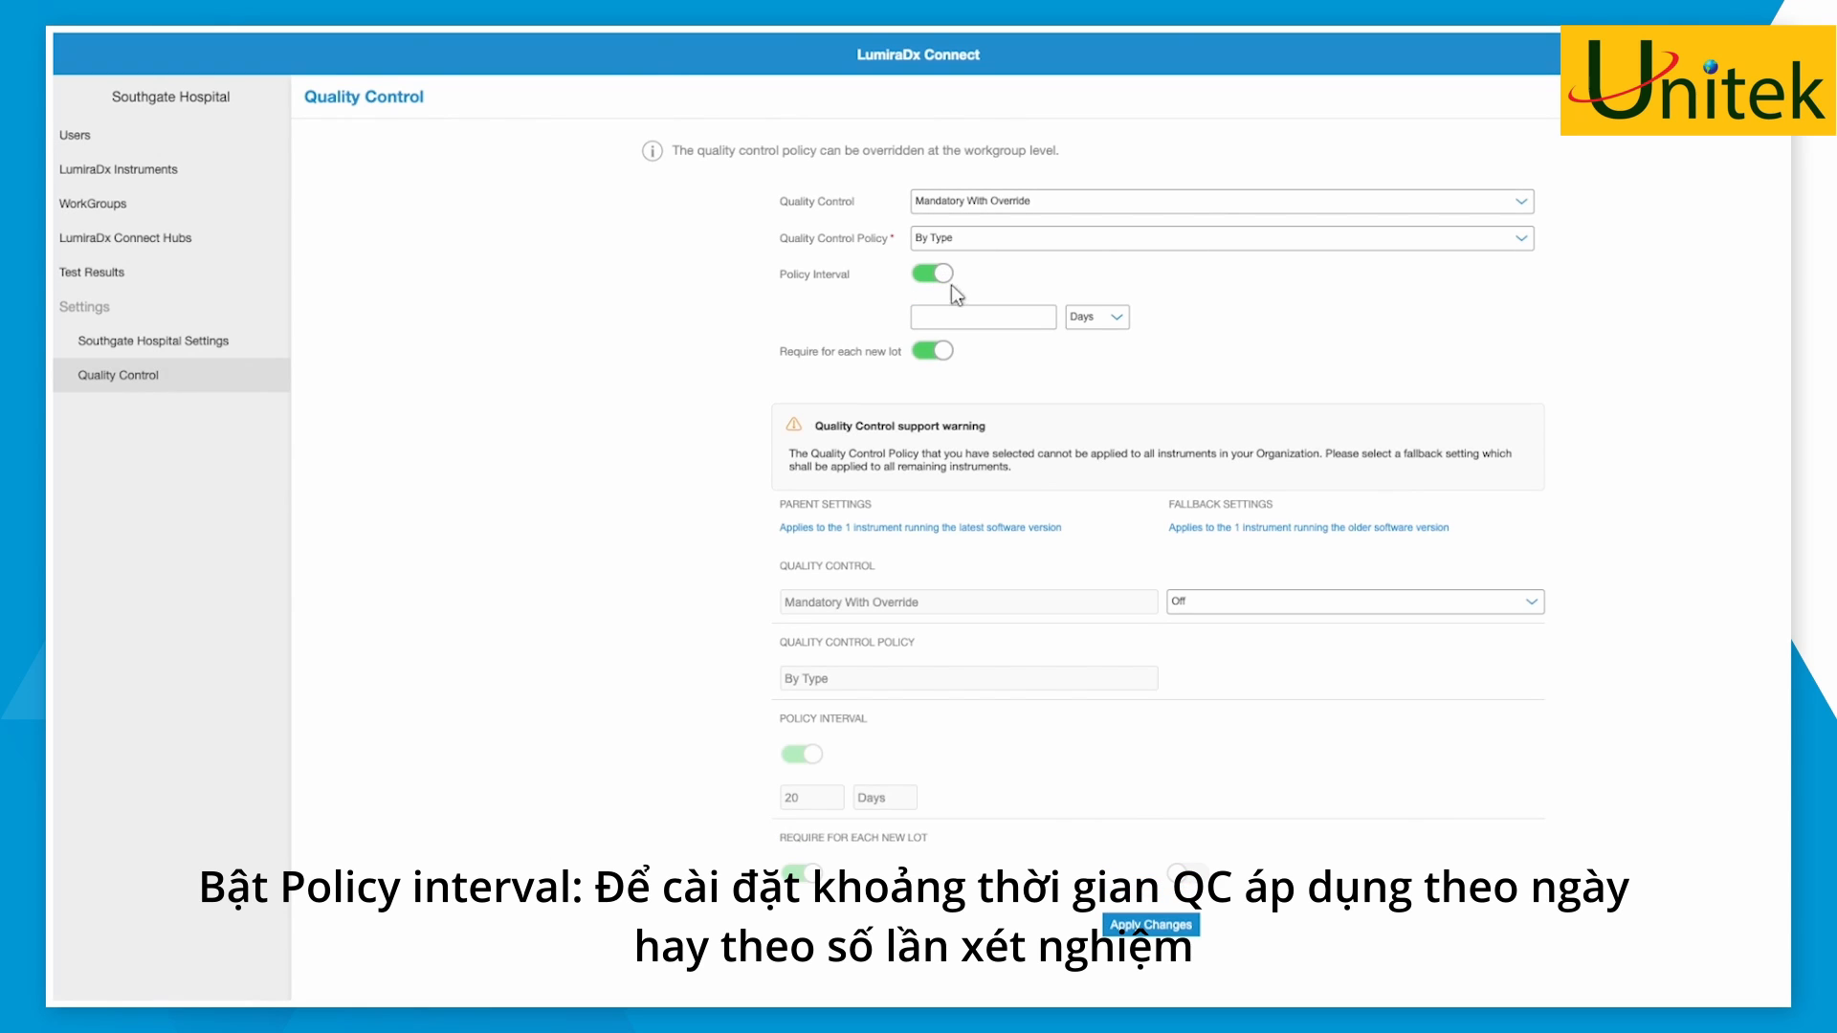
click(990, 325)
text(20)
click(1114, 320)
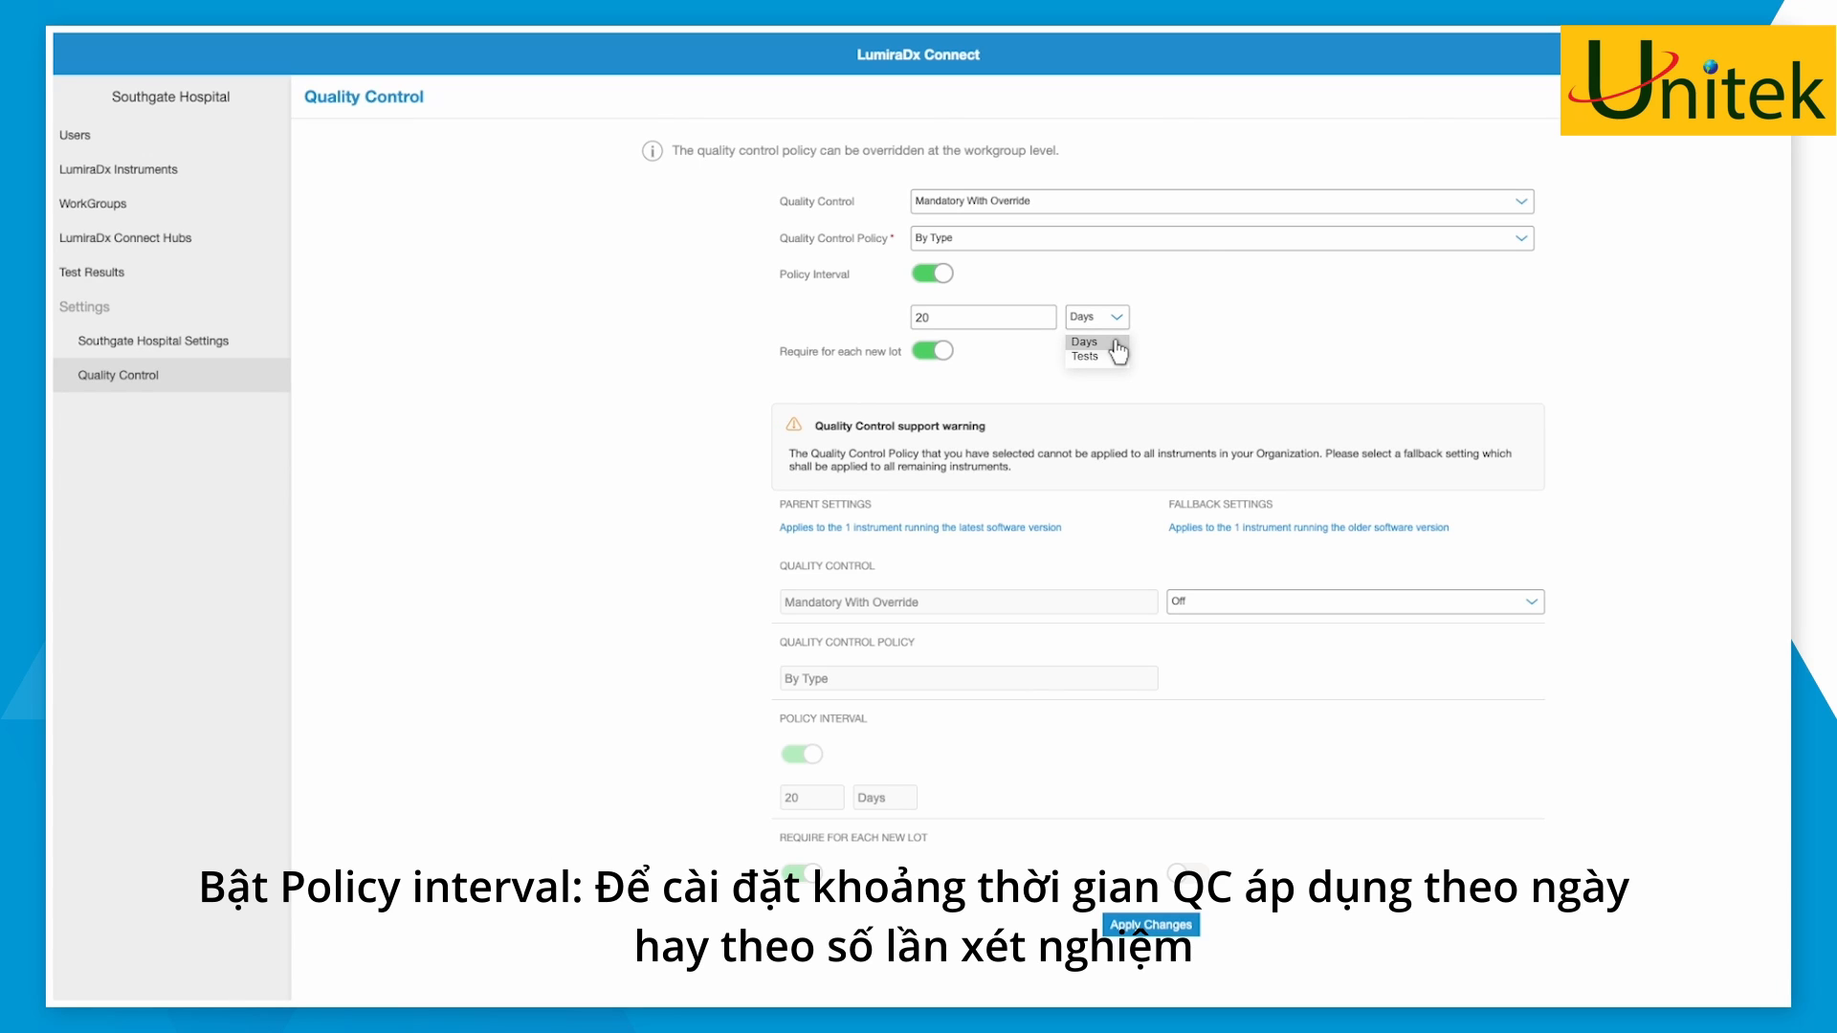
click(1116, 343)
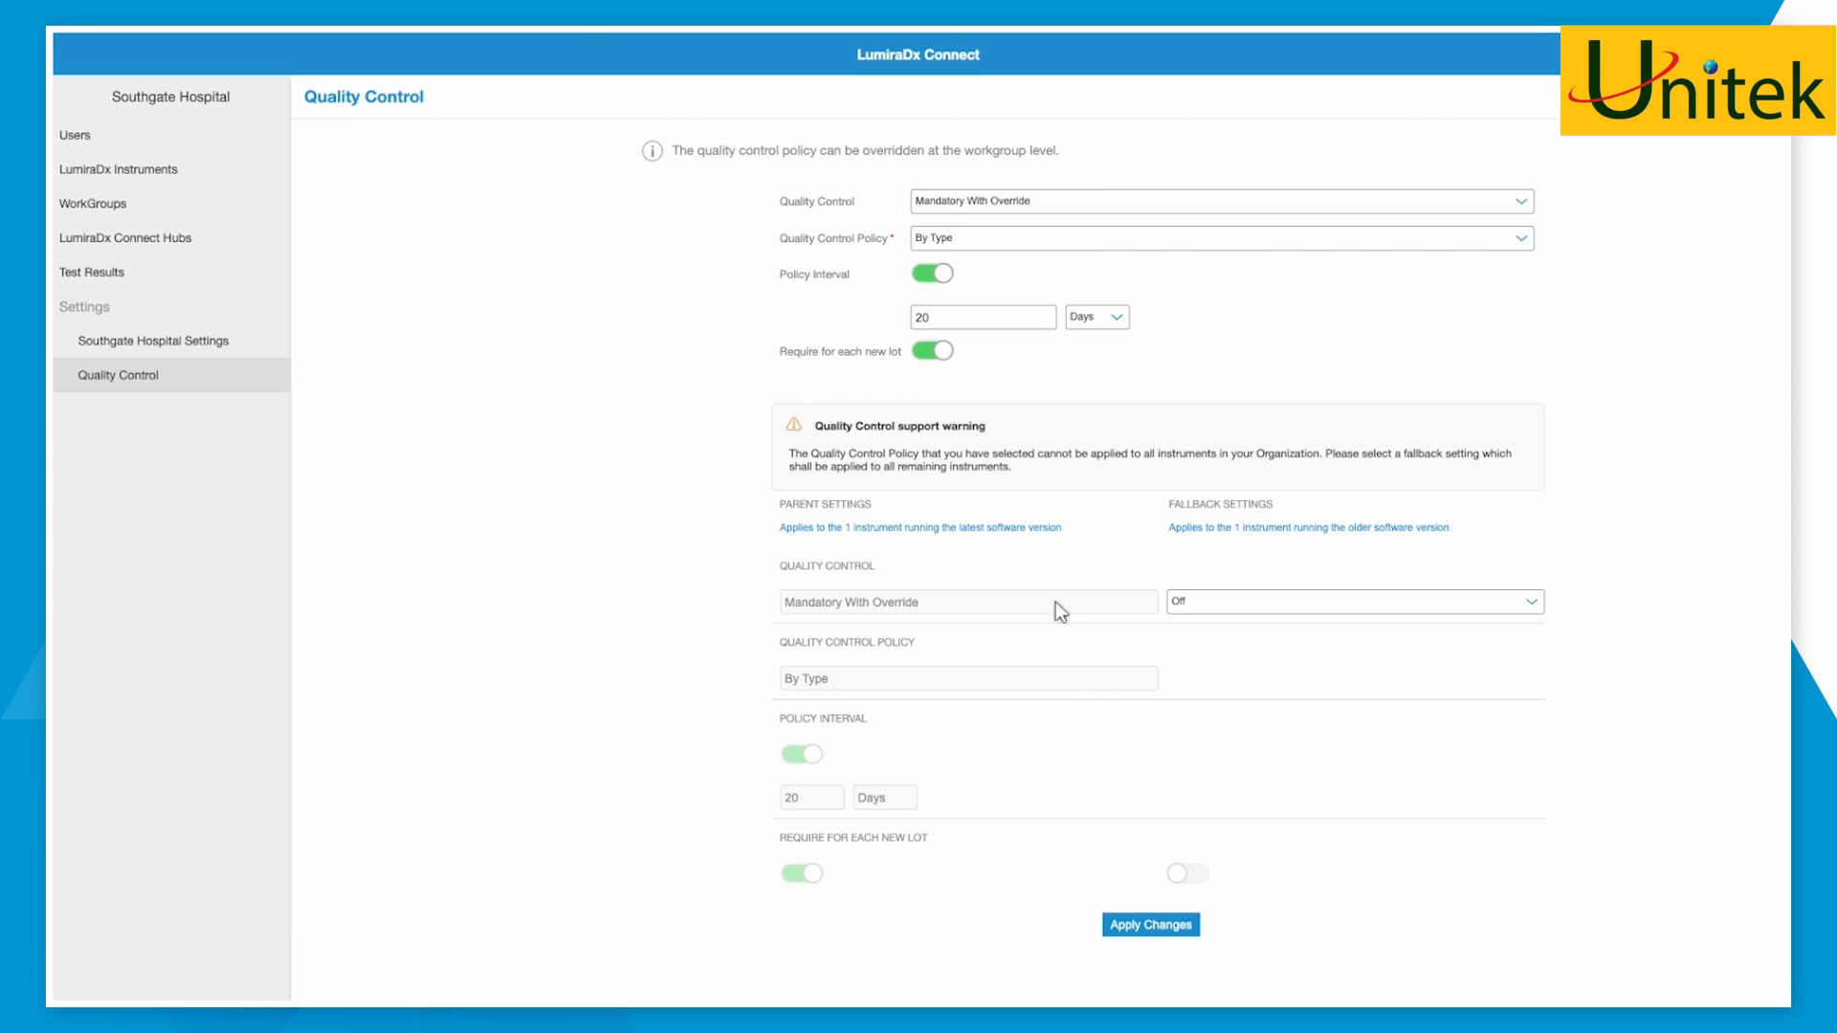
click(1195, 927)
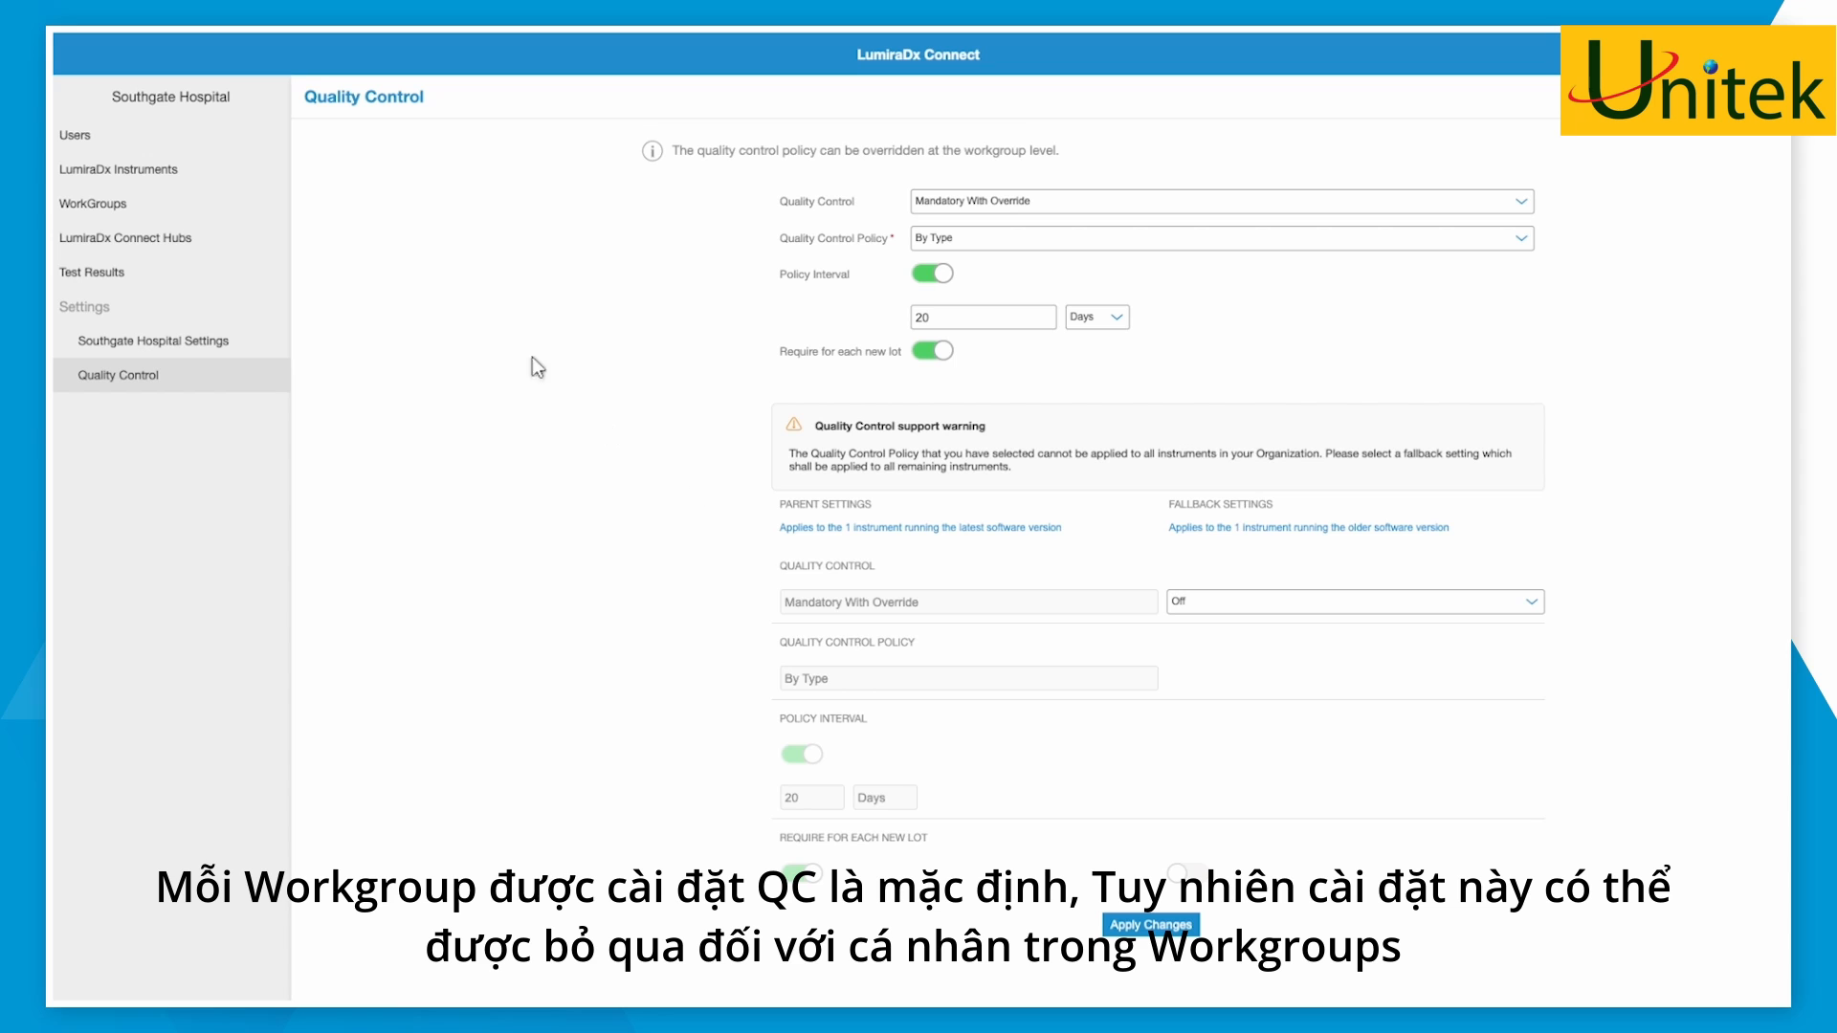
click(233, 100)
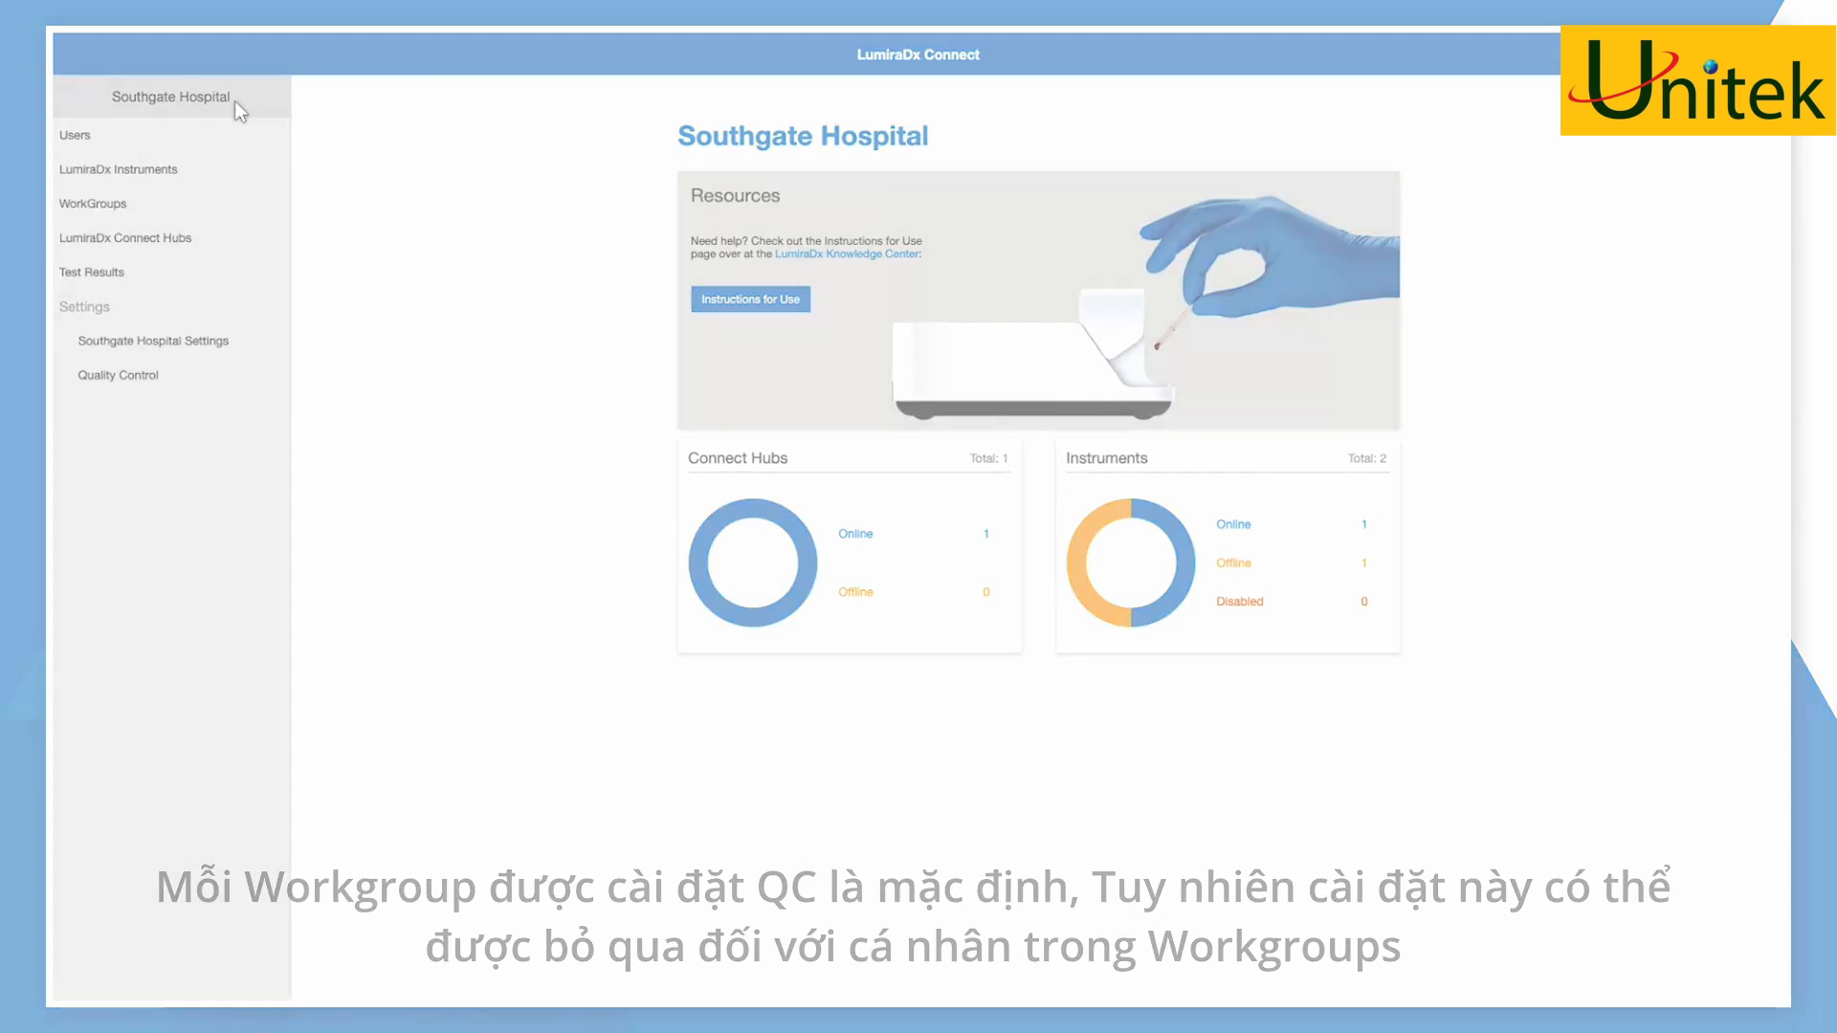